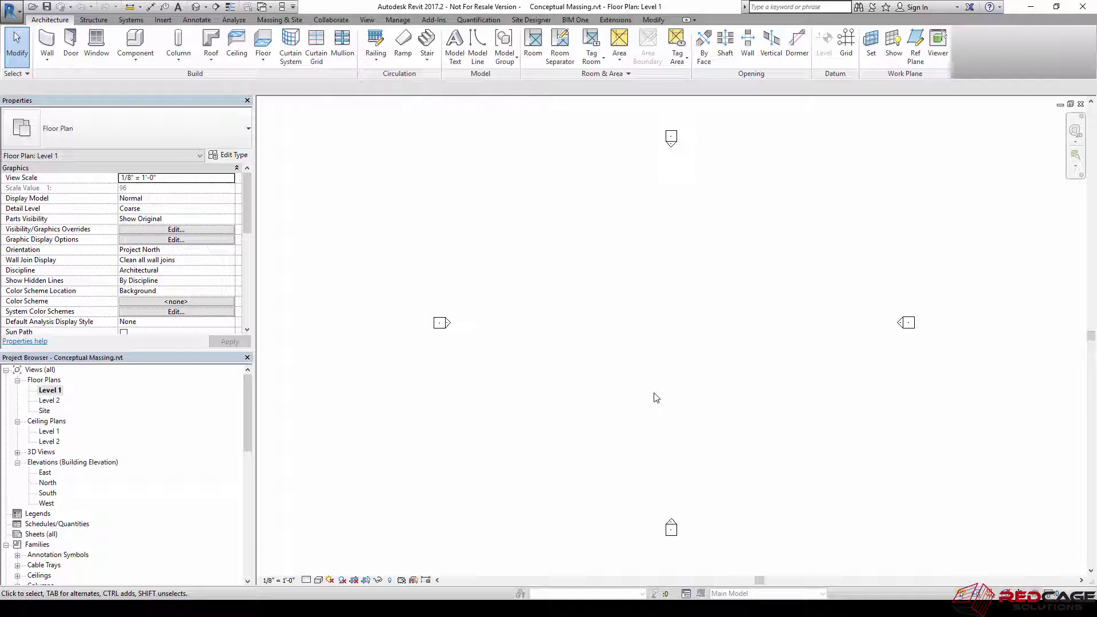
# - Turn on the Mass category in Level 1's Visibility/Graphic Overrides (VG) so both mass outlines show
pyautogui.press('v')
pyautogui.press('g')
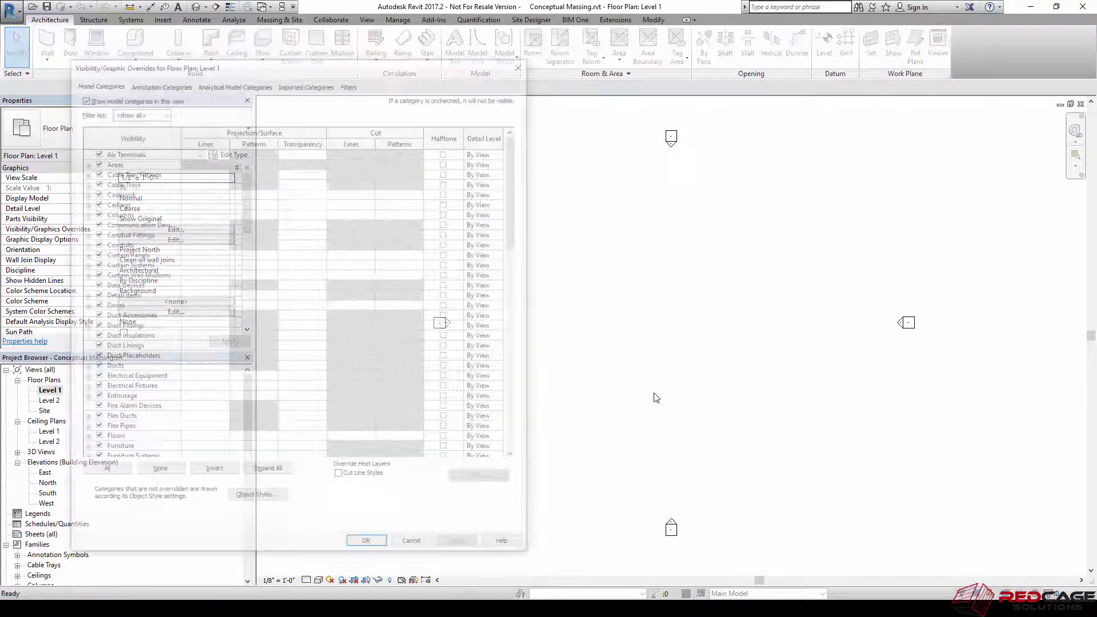
pyautogui.scroll(-6, 260, 347)
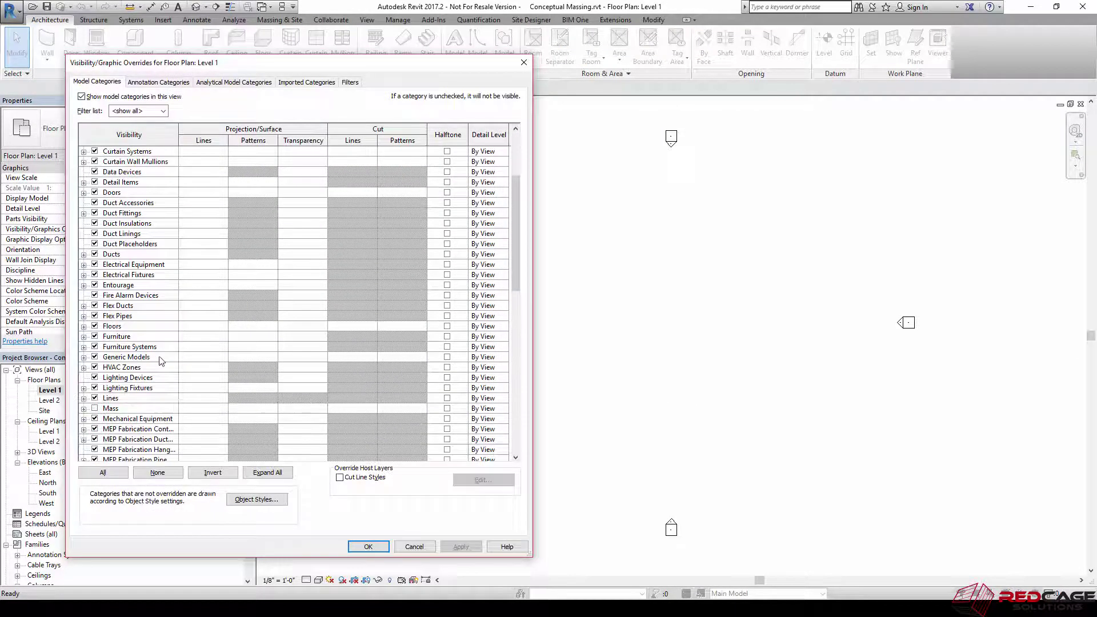
pyautogui.click(95, 347)
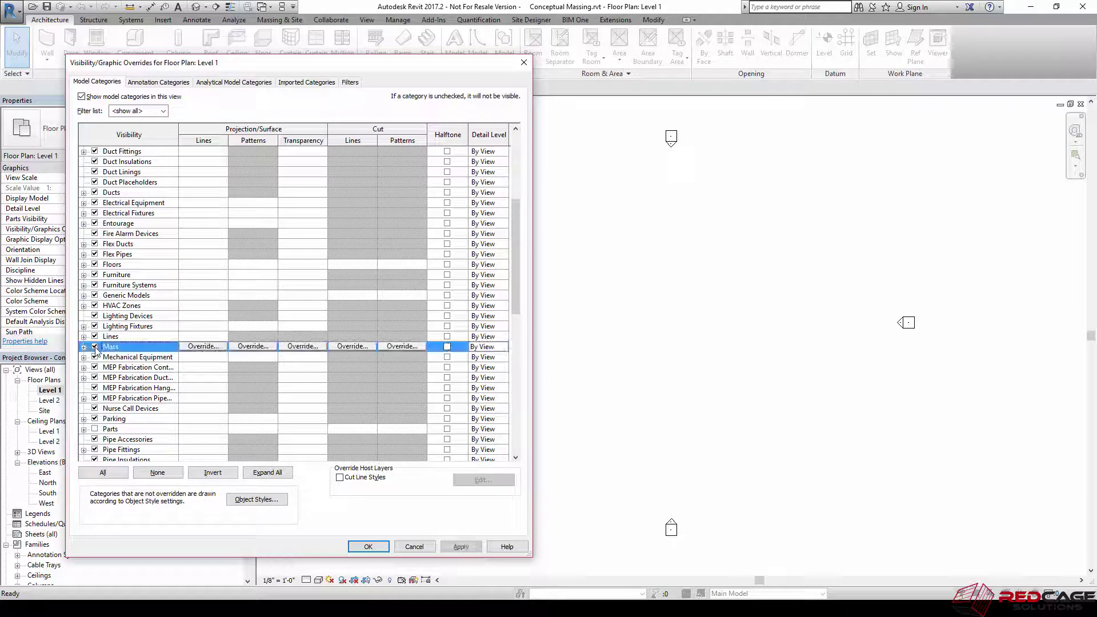
pyautogui.click(363, 549)
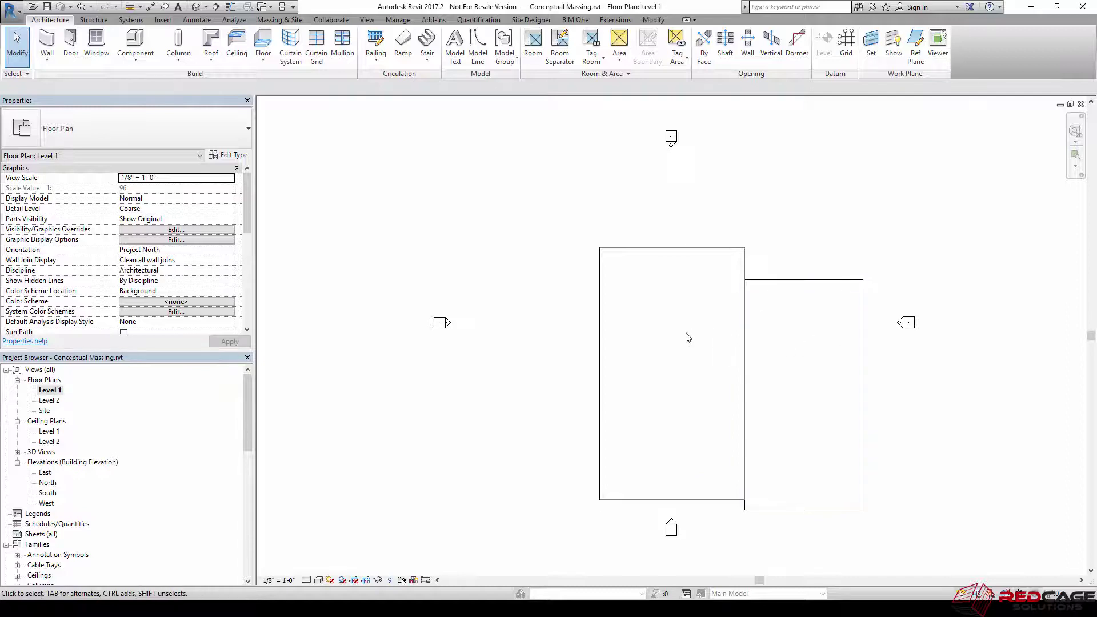
# - Switch to the default 3D view, set Show Mass Form and Floors, and zoom to the masses
pyautogui.click(196, 7)
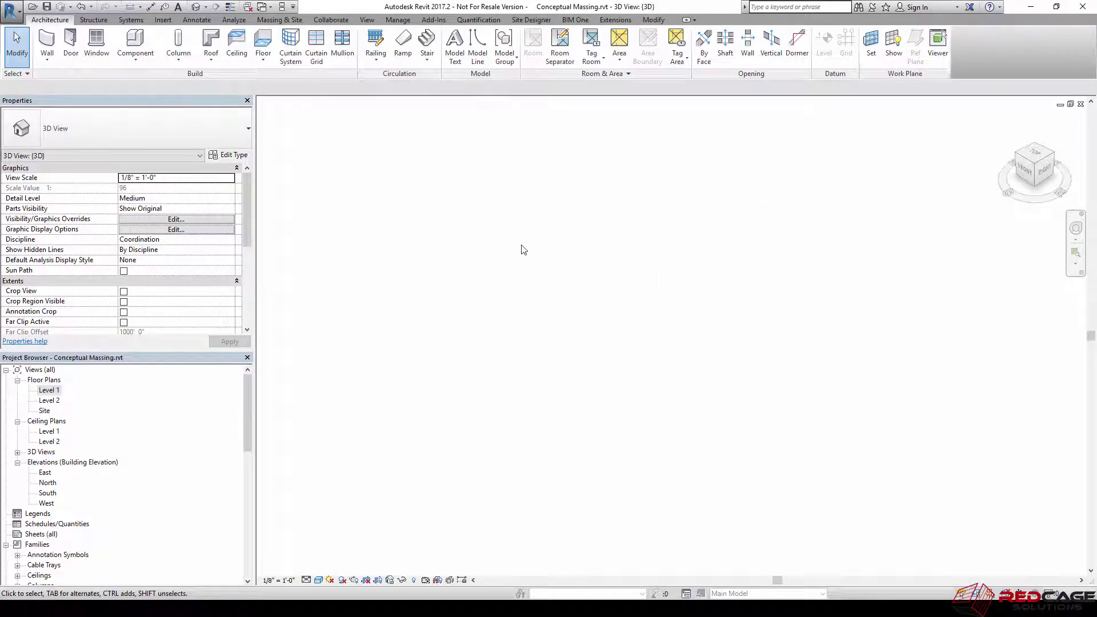
pyautogui.click(286, 21)
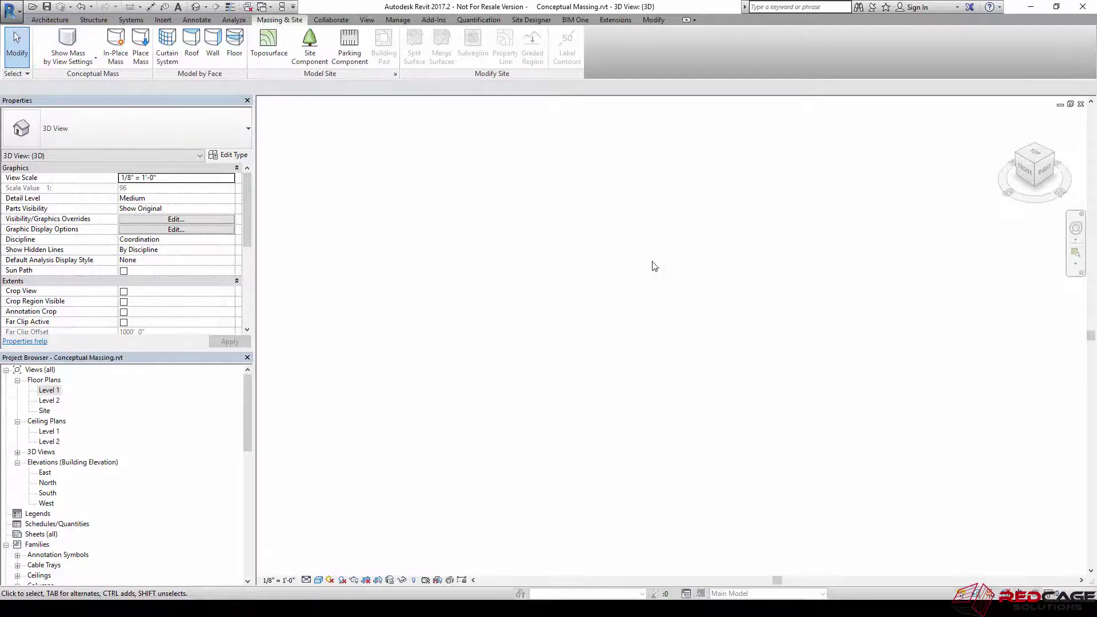
pyautogui.click(69, 60)
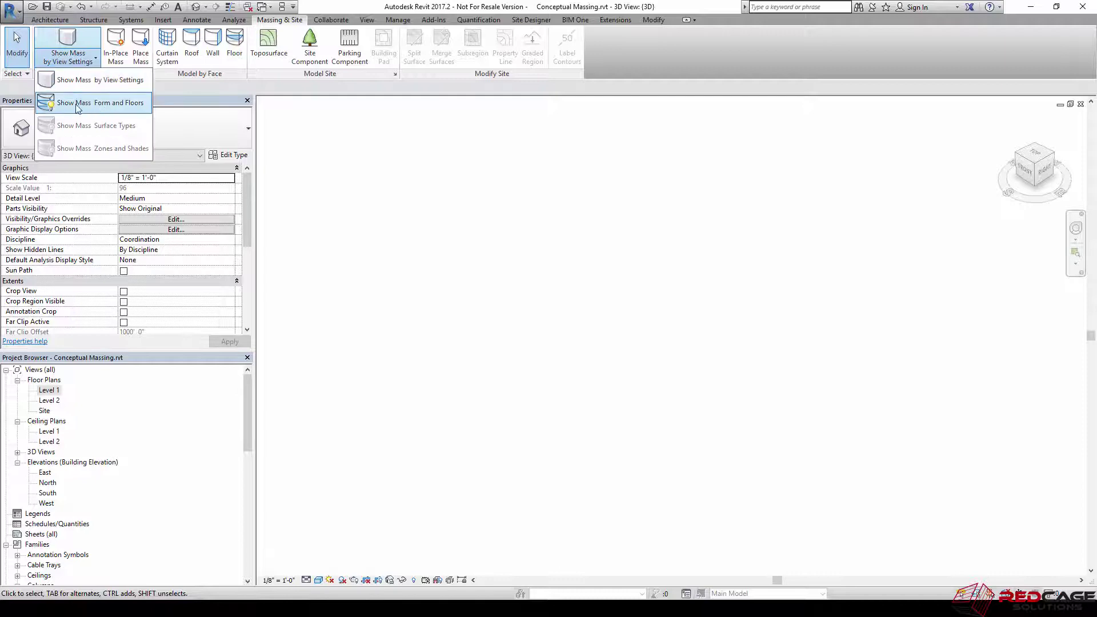
pyautogui.click(106, 107)
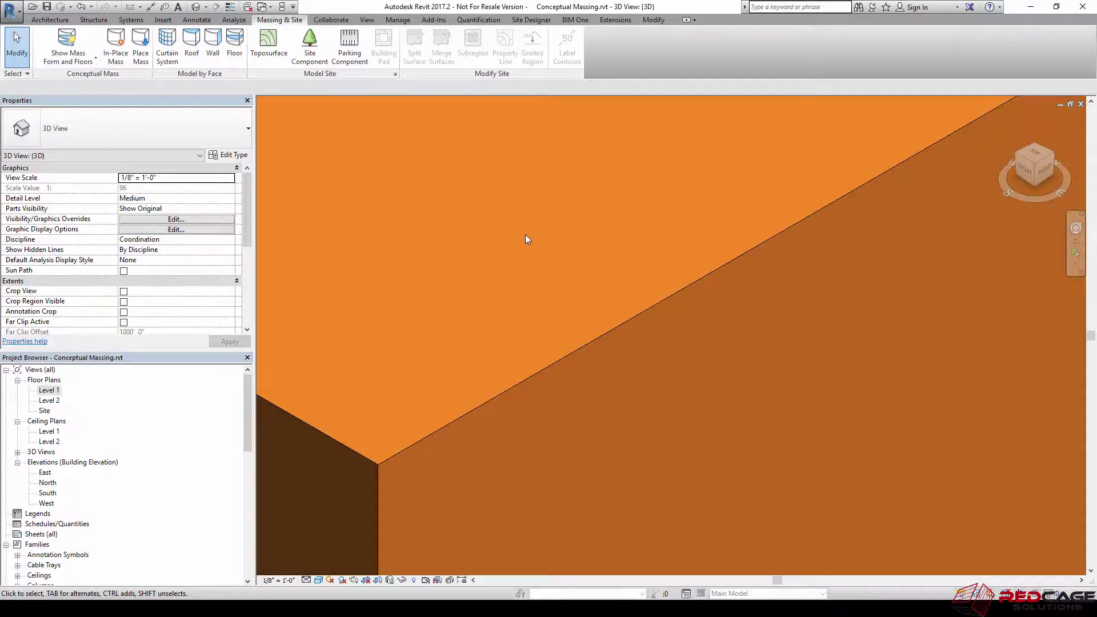
pyautogui.scroll(-5, 531, 237)
pyautogui.scroll(-5, 534, 240)
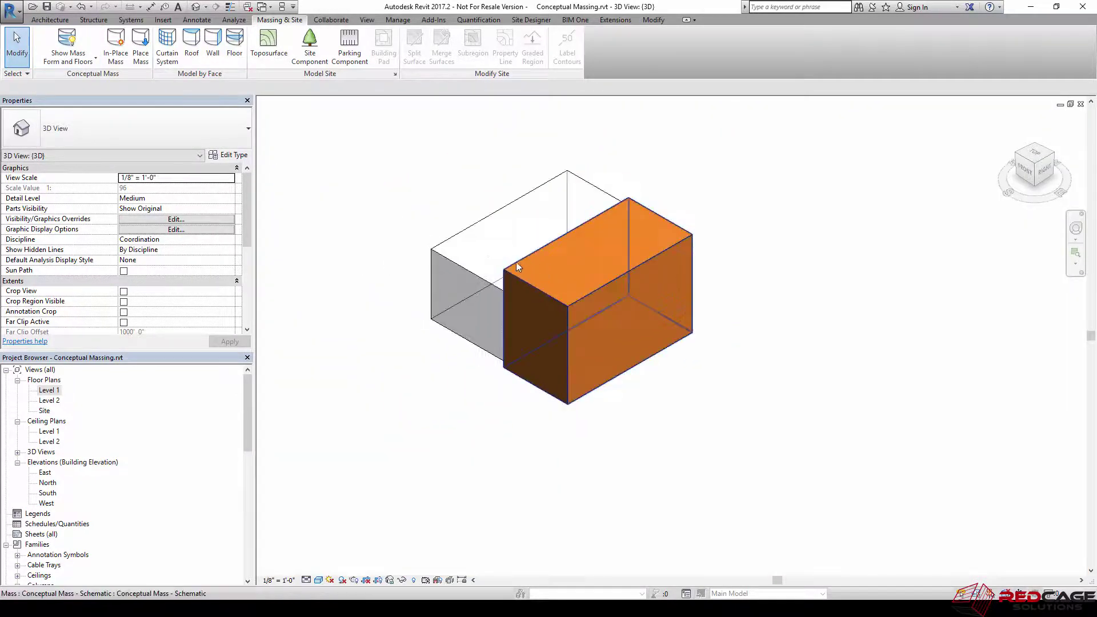
pyautogui.scroll(3, 455, 273)
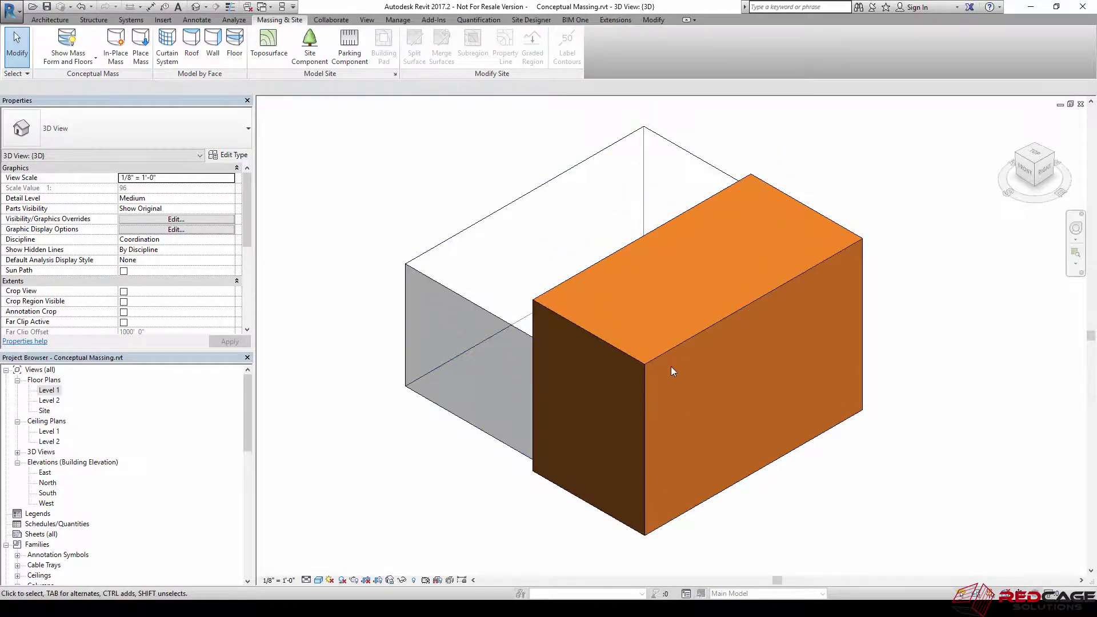
# - Orbit to a left-front view and select the transparent mass
pyautogui.click(667, 351)
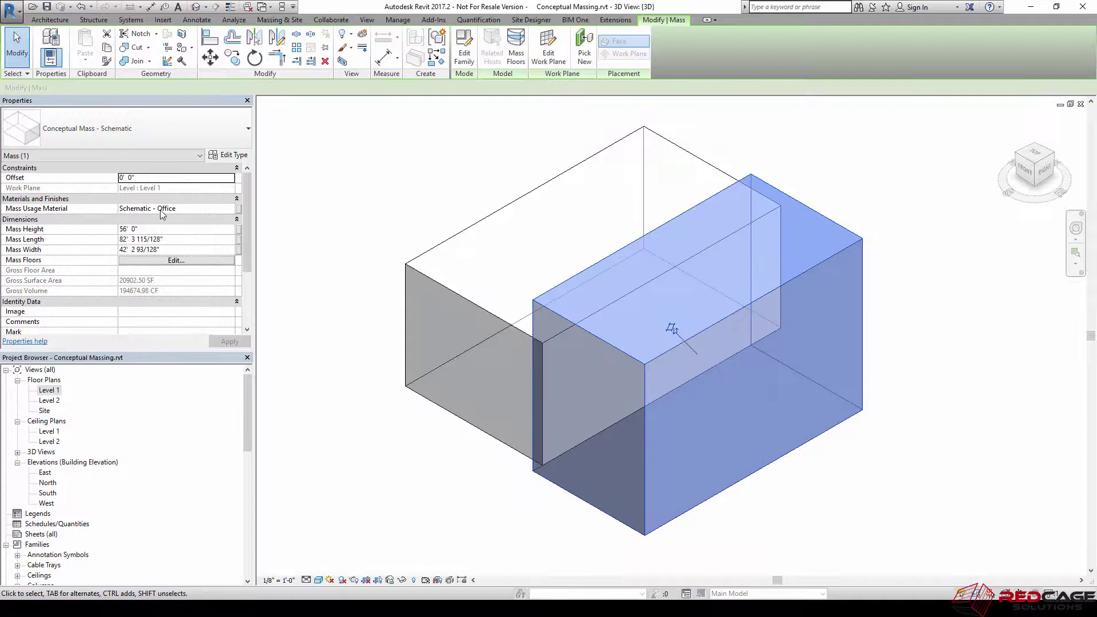
pyautogui.click(390, 231)
pyautogui.keyDown('shift'); pyautogui.moveTo(393, 297); pyautogui.dragTo(660, 412, button='middle'); pyautogui.keyUp('shift')
pyautogui.click(660, 413)
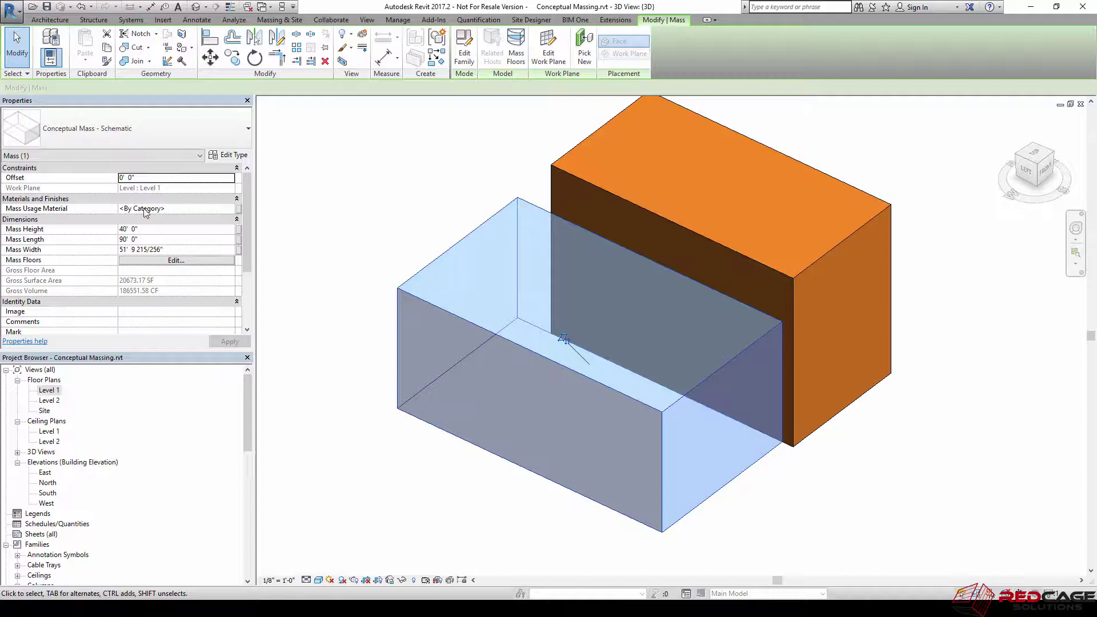
# - Browse its Mass Usage Material and view Schematic - Office, shaded RGB 208 116 32
pyautogui.click(228, 210)
pyautogui.click(229, 209)
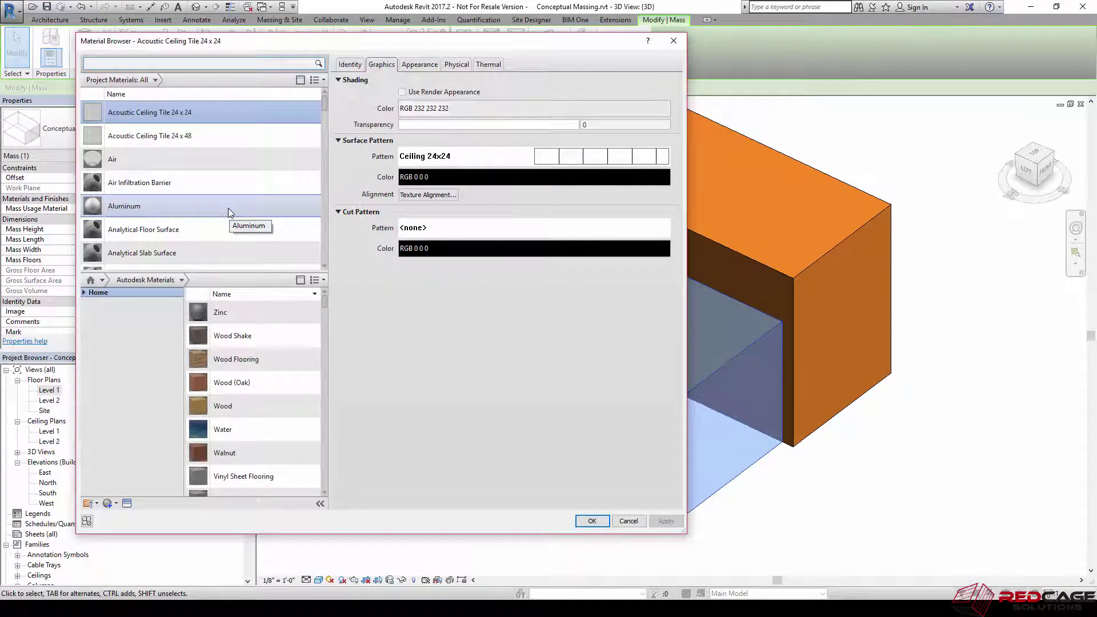
pyautogui.scroll(-5, 159, 200)
pyautogui.scroll(-5, 159, 201)
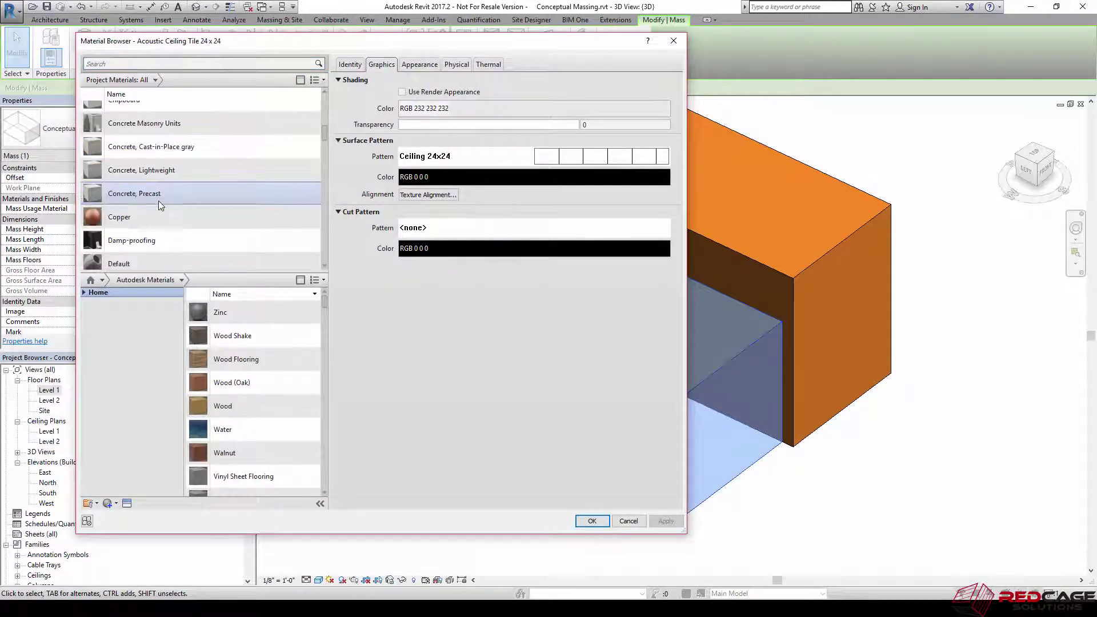
pyautogui.scroll(-8, 159, 201)
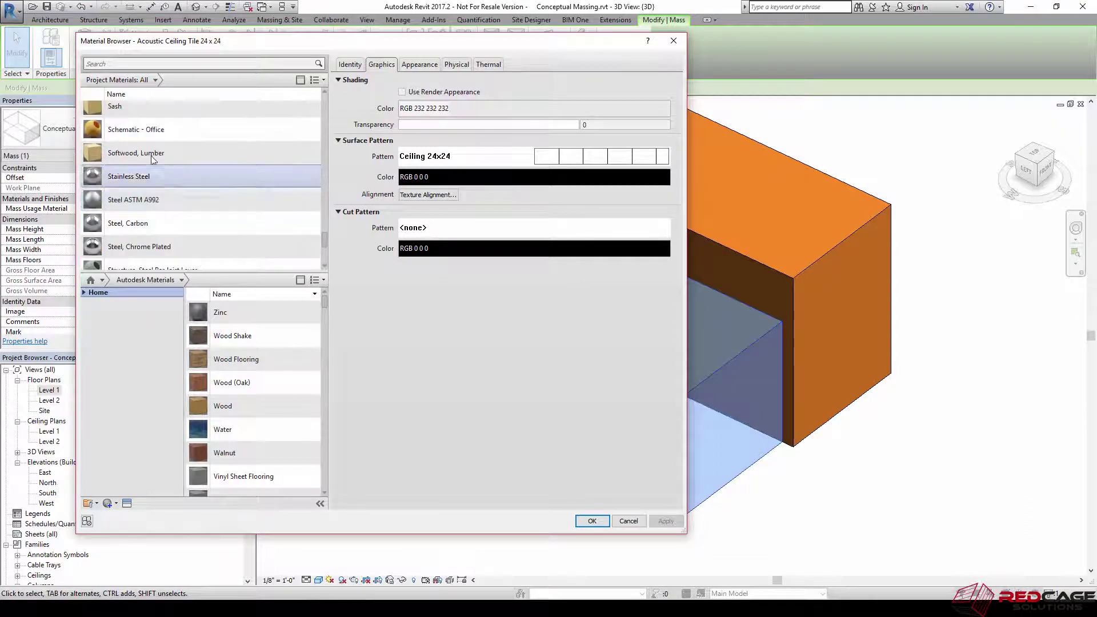
pyautogui.click(132, 130)
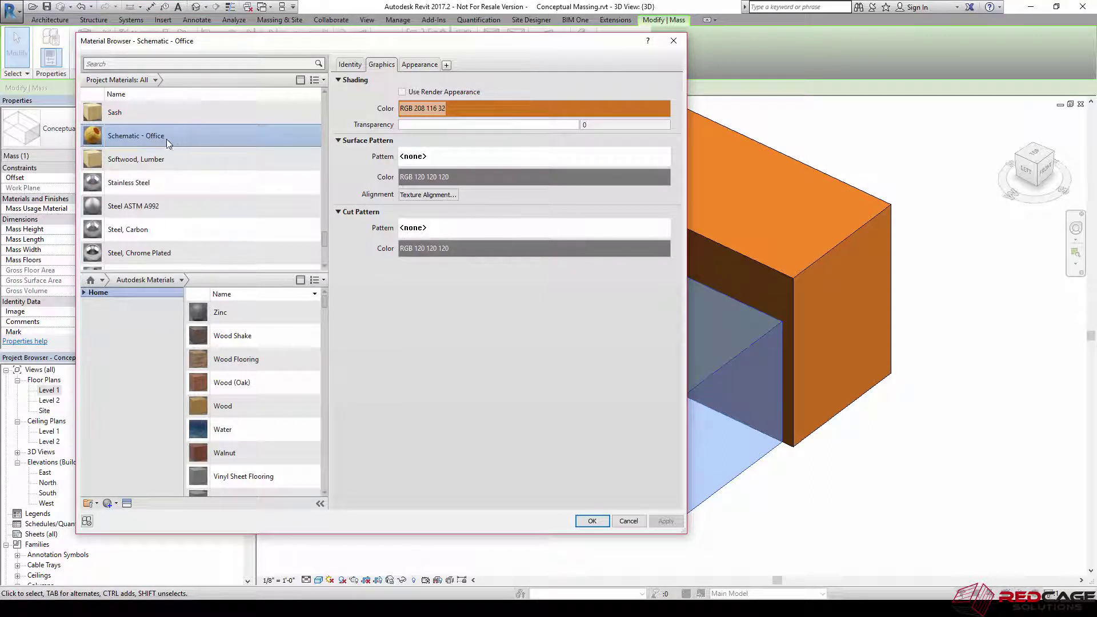
# - Duplicate Schematic - Office and rename the copy to Schematic - Warehouse
pyautogui.rightClick(132, 137)
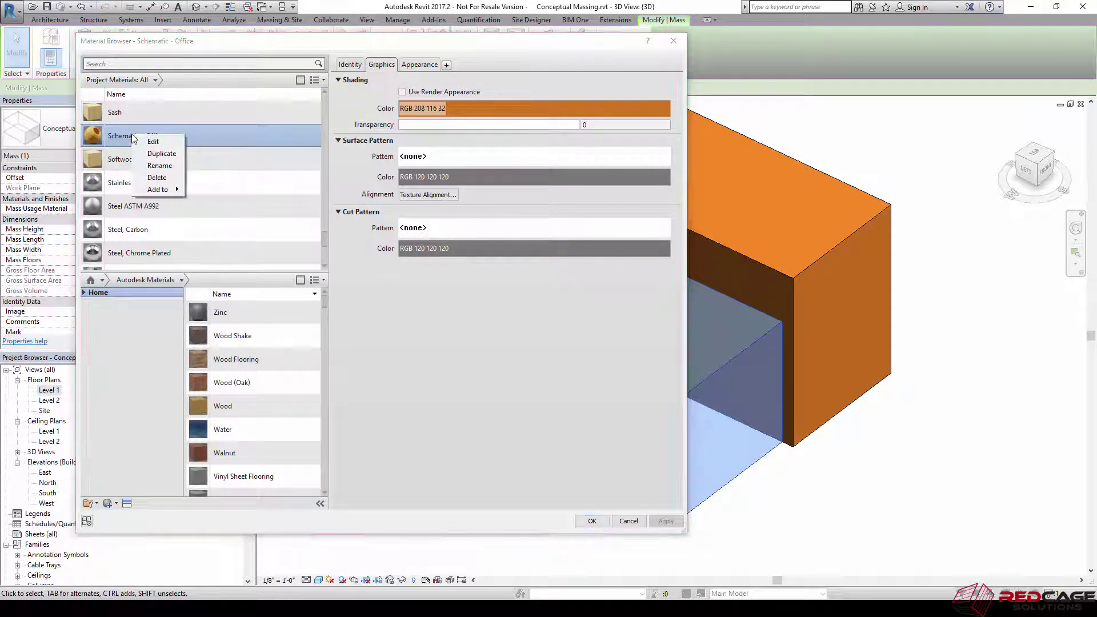
pyautogui.click(162, 154)
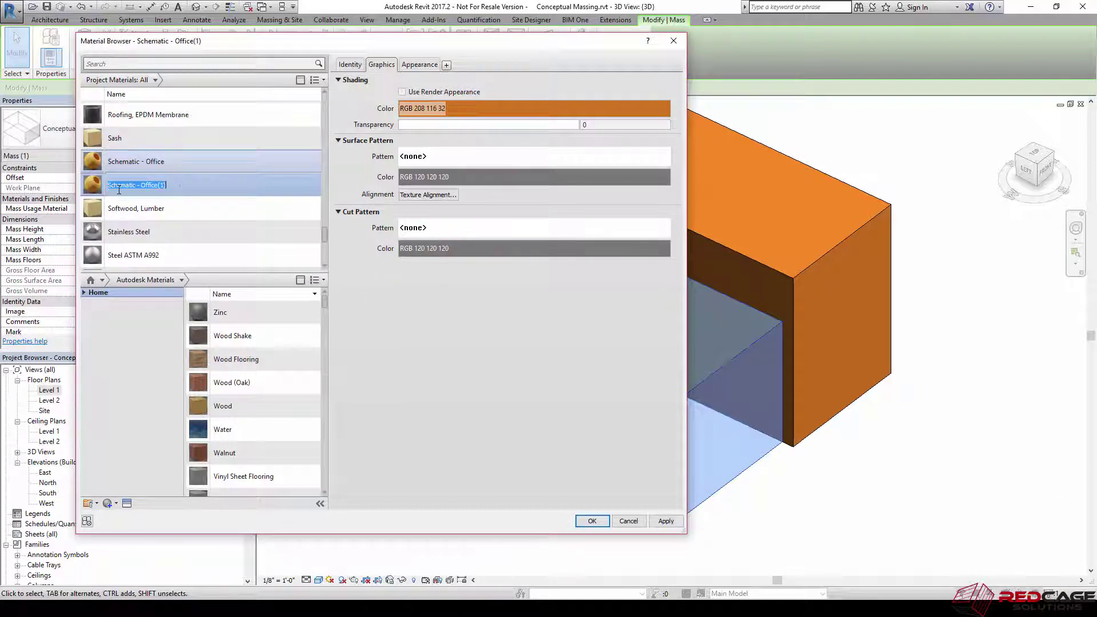
pyautogui.moveTo(168, 186); pyautogui.dragTo(152, 187)
pyautogui.press('BackSpace')
pyautogui.press('BackSpace')
pyautogui.press('BackSpace')
pyautogui.press('BackSpace')
pyautogui.write('ehouse')
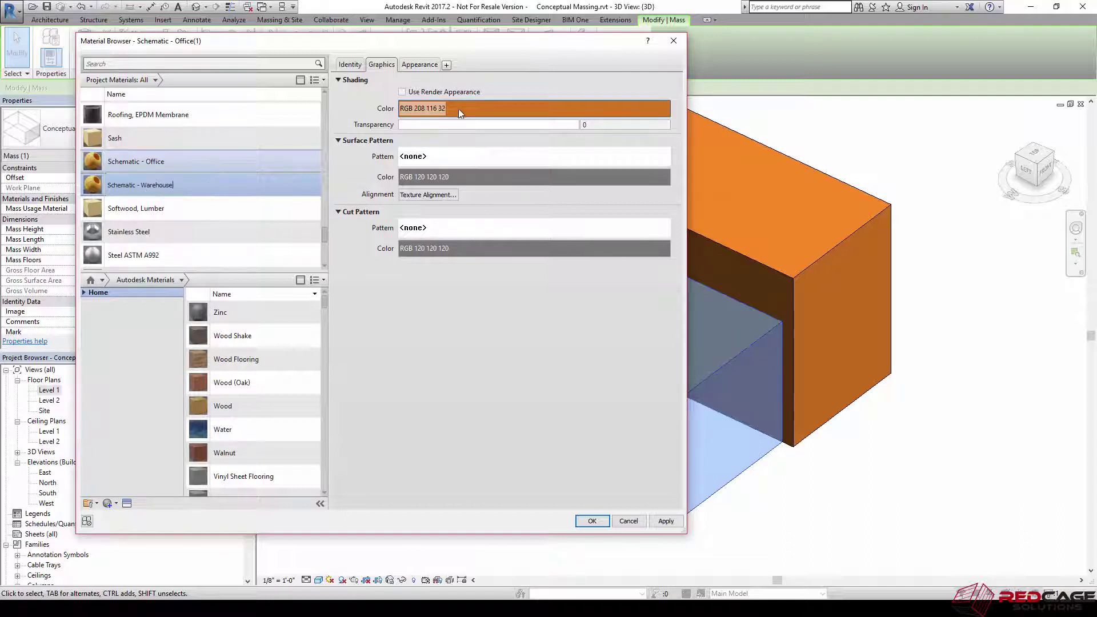
# - Compare appearances and give Schematic - Warehouse its own appearance asset
pyautogui.click(420, 66)
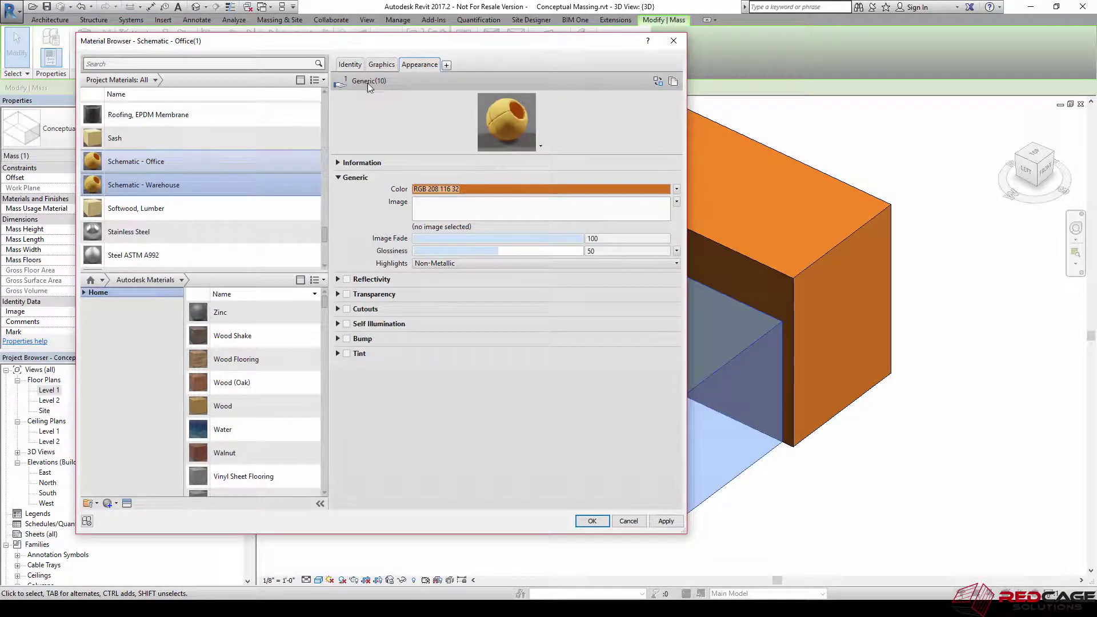
pyautogui.click(152, 163)
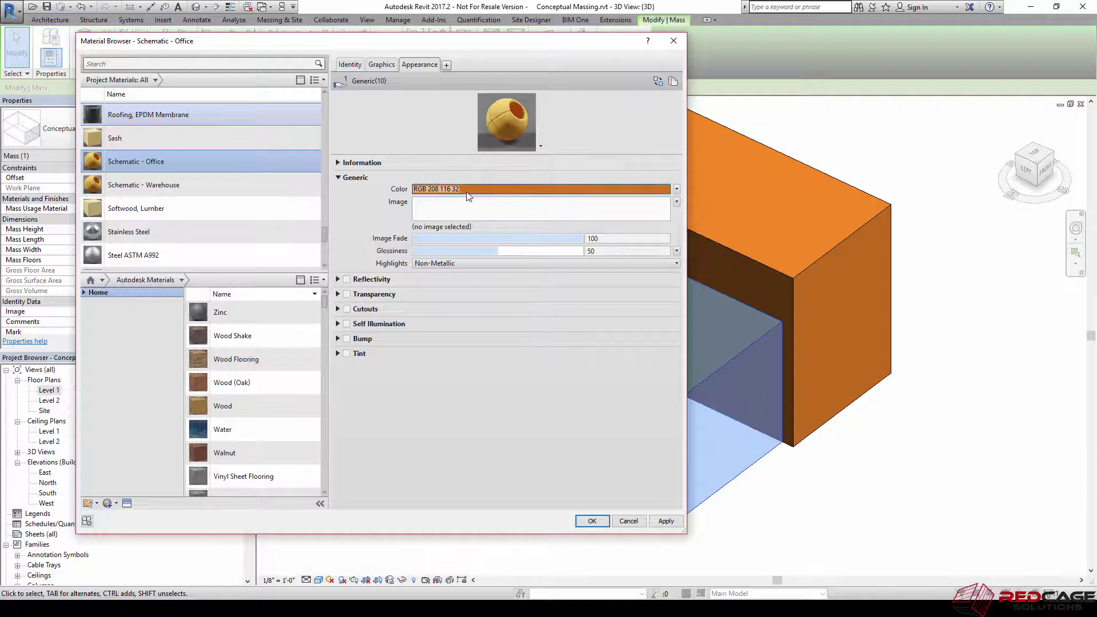
pyautogui.click(173, 188)
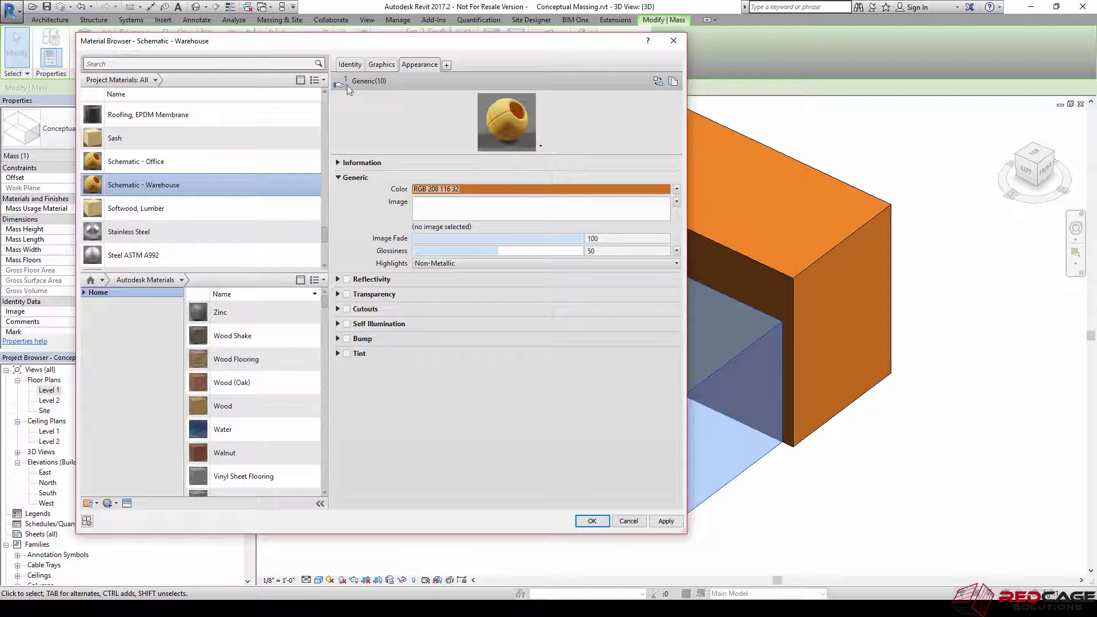
pyautogui.click(674, 82)
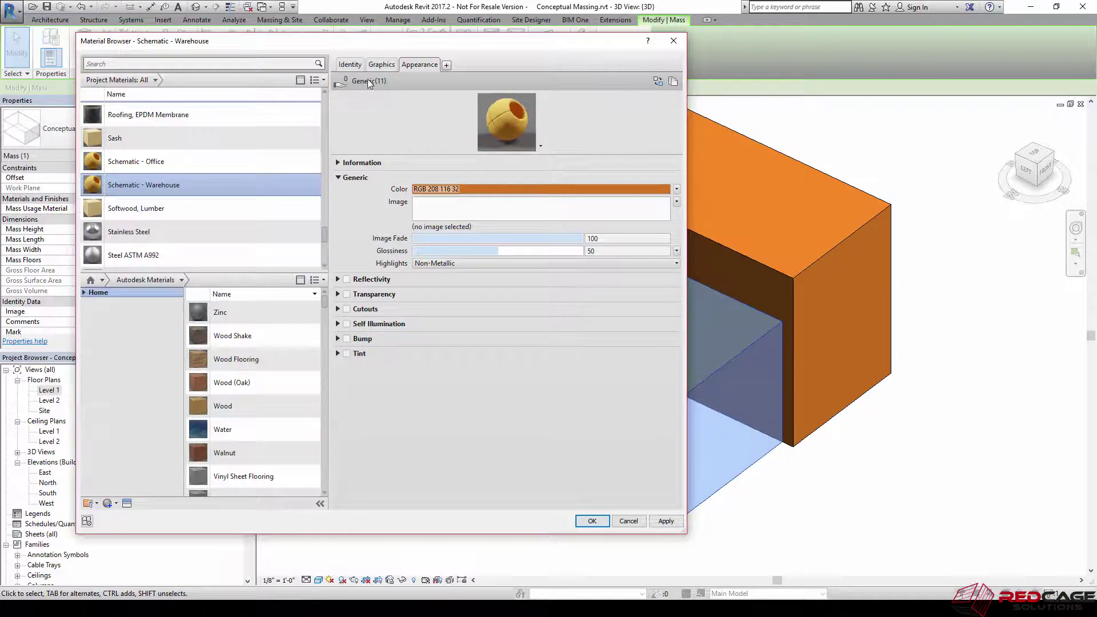
# - Set the warehouse appearance colour to green RGB 109 194 46
pyautogui.click(482, 188)
pyautogui.click(459, 220)
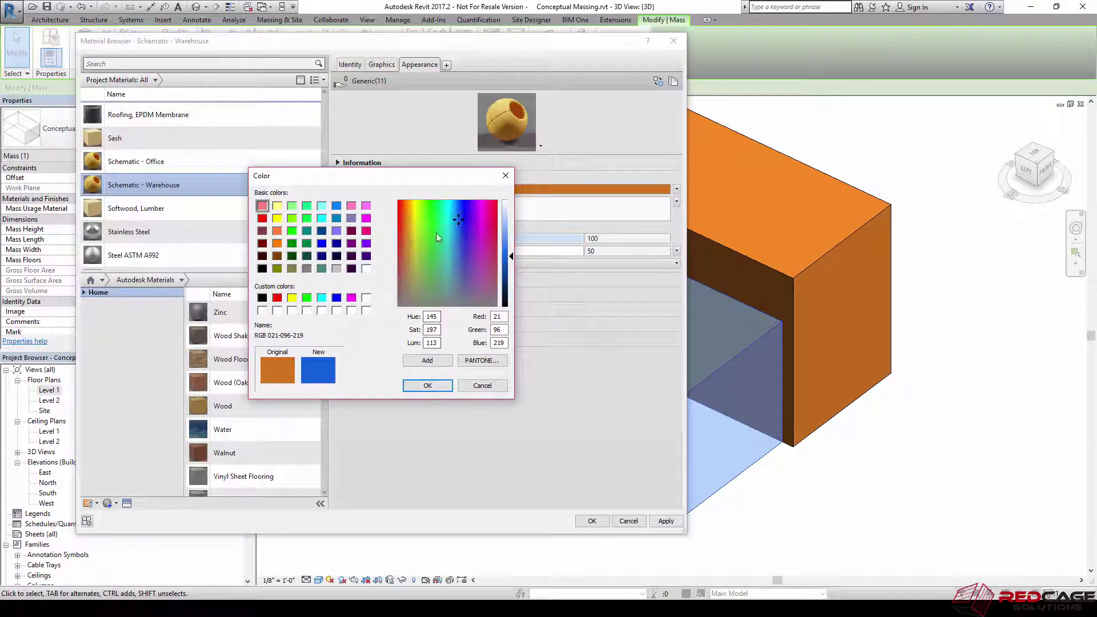
pyautogui.click(404, 218)
pyautogui.click(402, 211)
pyautogui.click(399, 209)
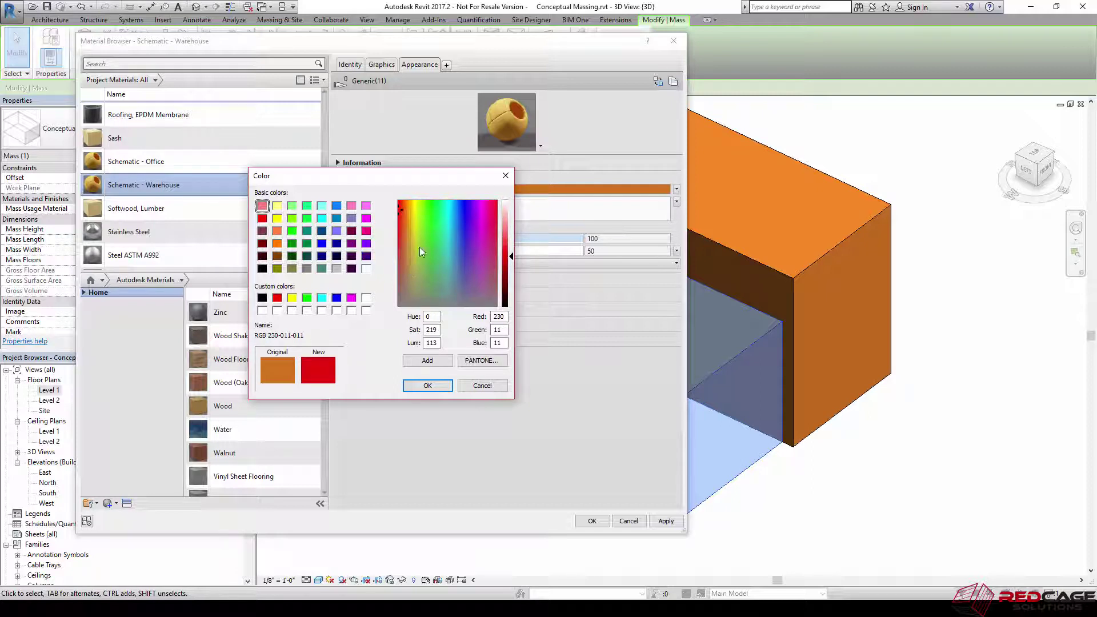
pyautogui.click(399, 209)
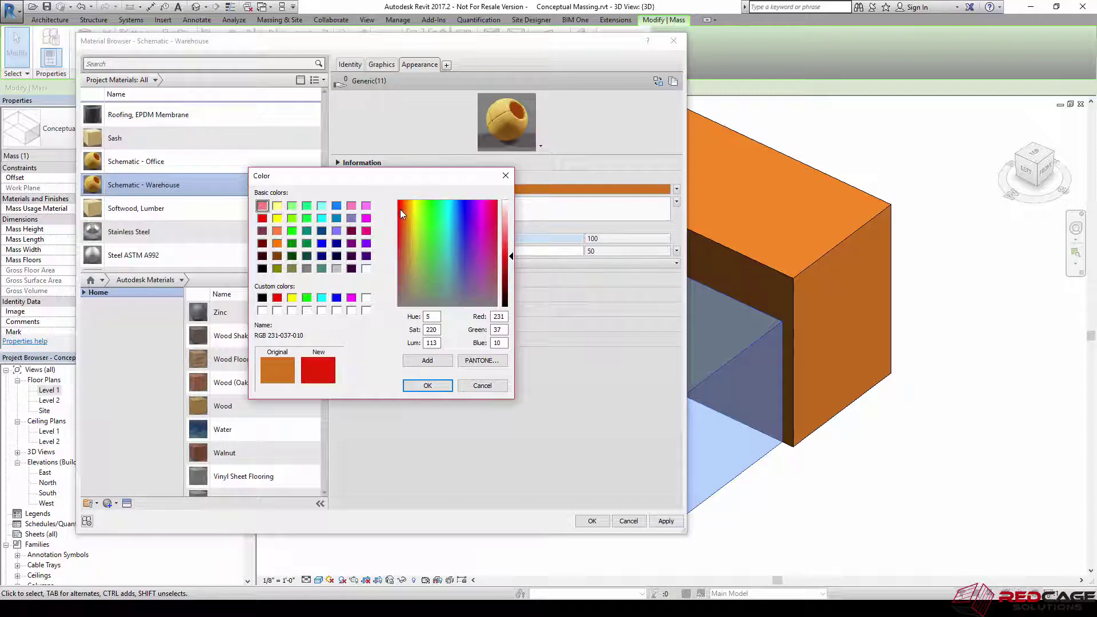
pyautogui.click(428, 385)
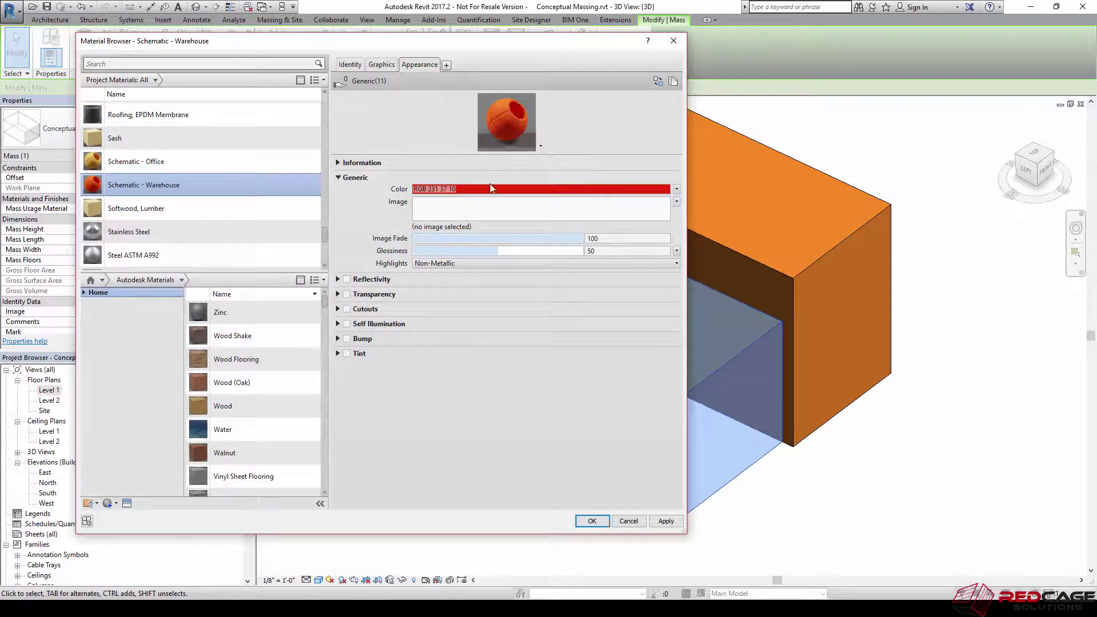
pyautogui.click(491, 188)
pyautogui.click(417, 218)
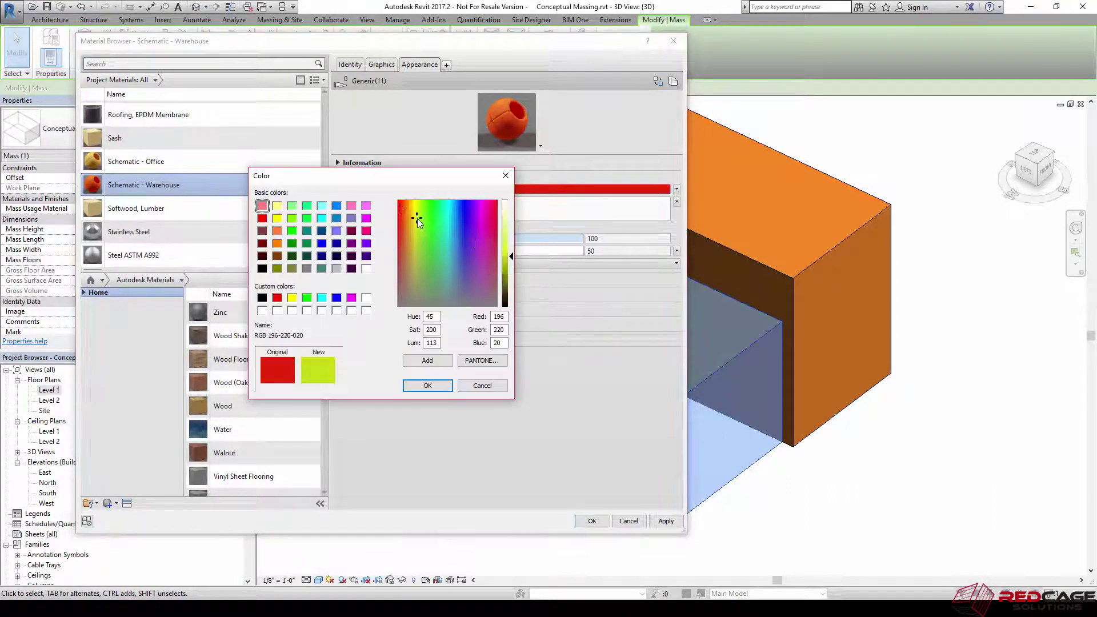
pyautogui.moveTo(417, 218); pyautogui.dragTo(424, 241)
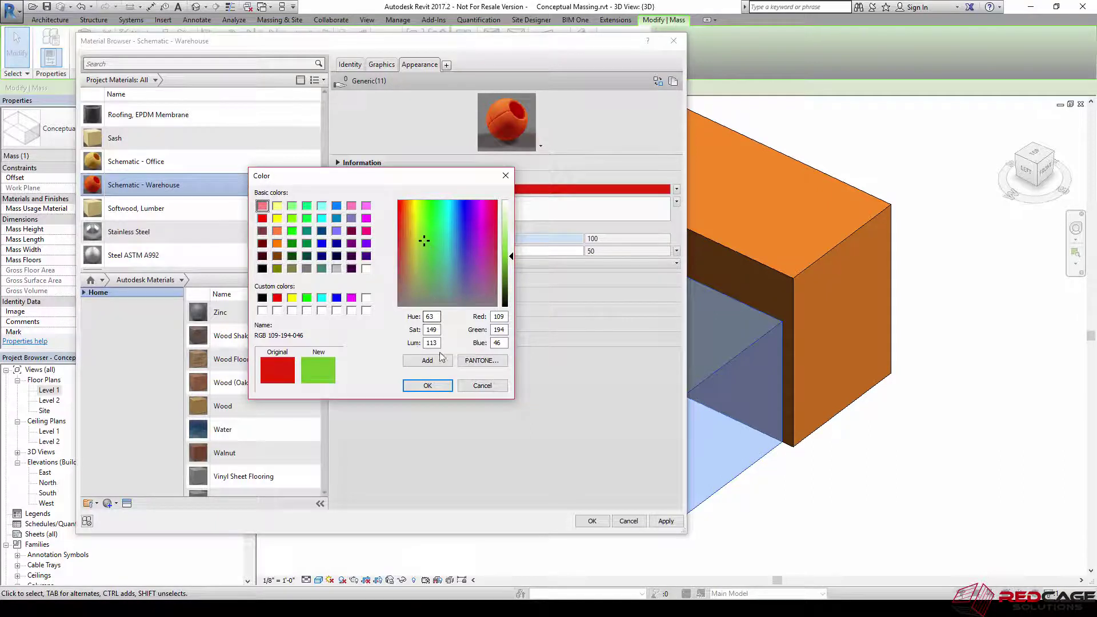
pyautogui.click(427, 385)
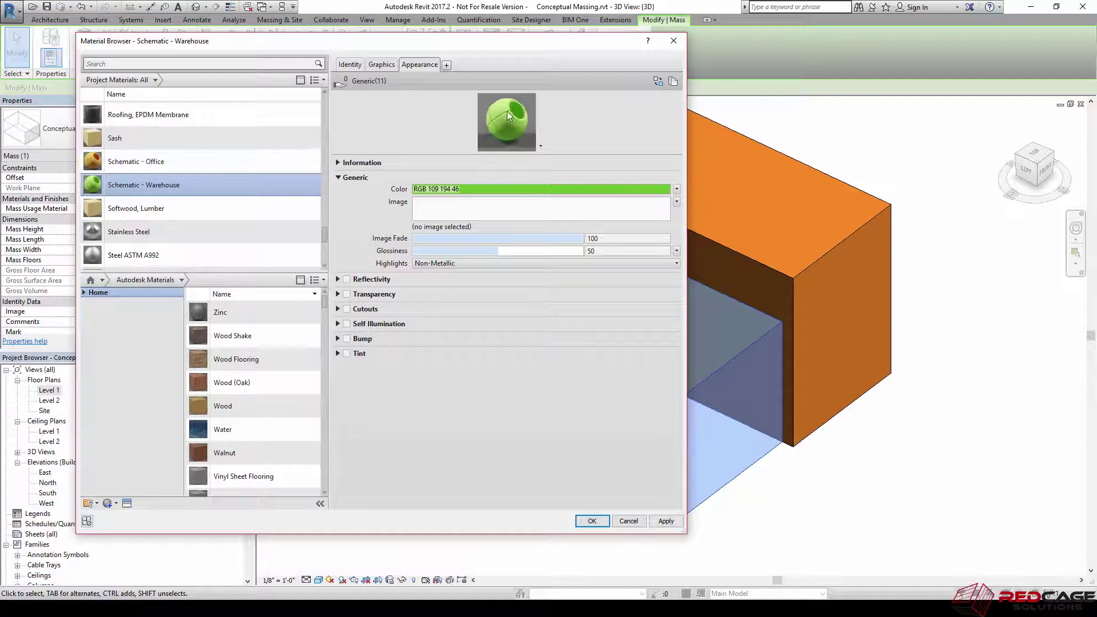
# - Enable Use Render Appearance for shading, apply the material, and deselect the mass
pyautogui.click(381, 64)
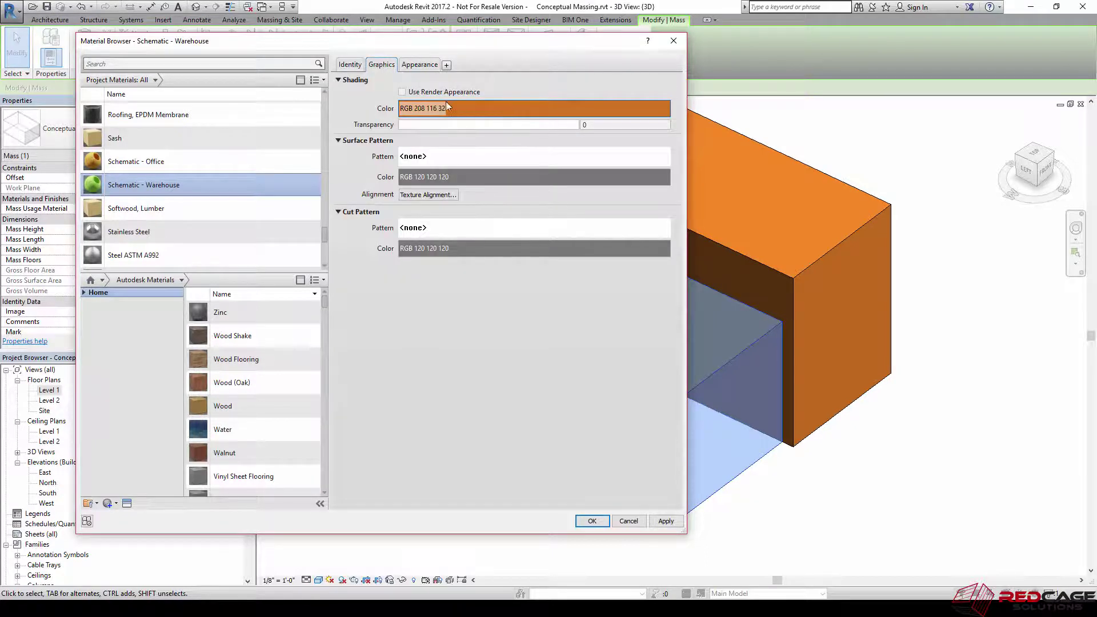
pyautogui.click(402, 92)
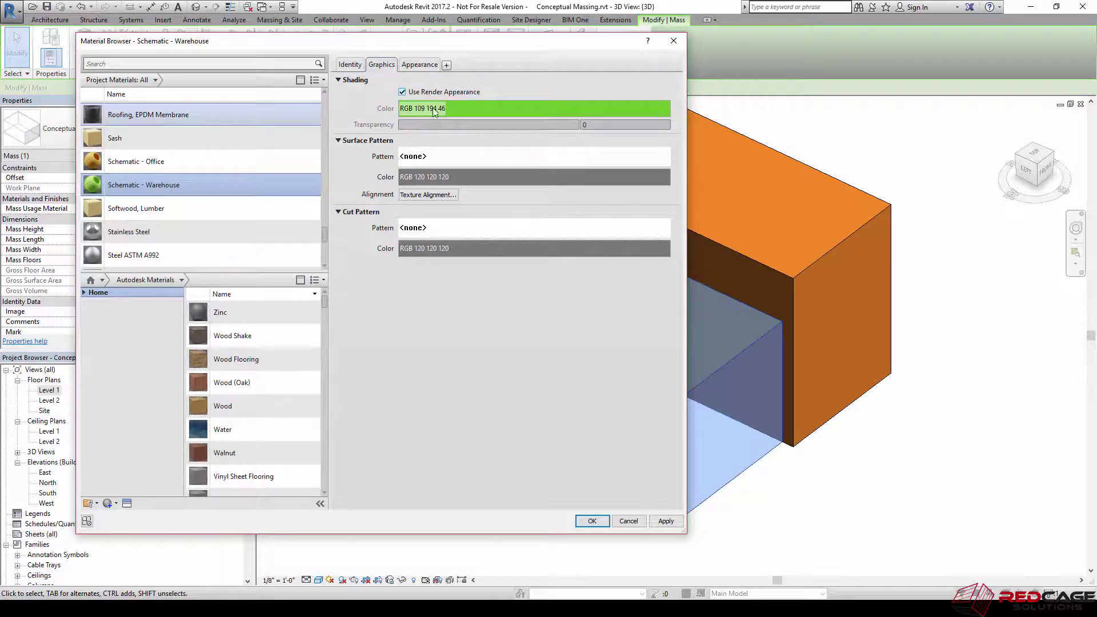
pyautogui.click(423, 65)
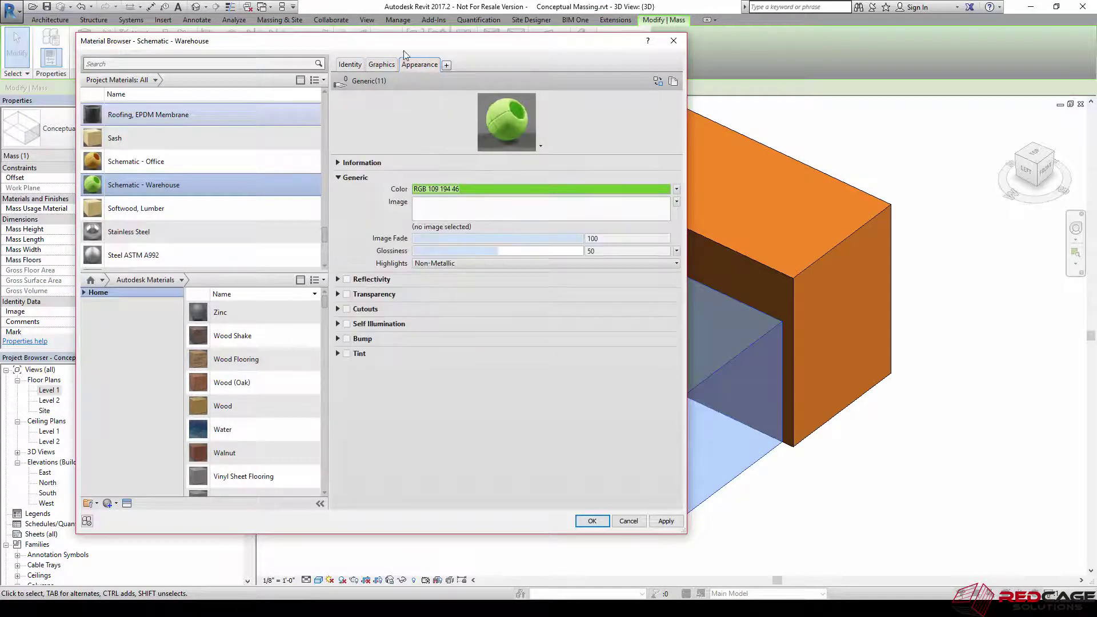
pyautogui.click(381, 65)
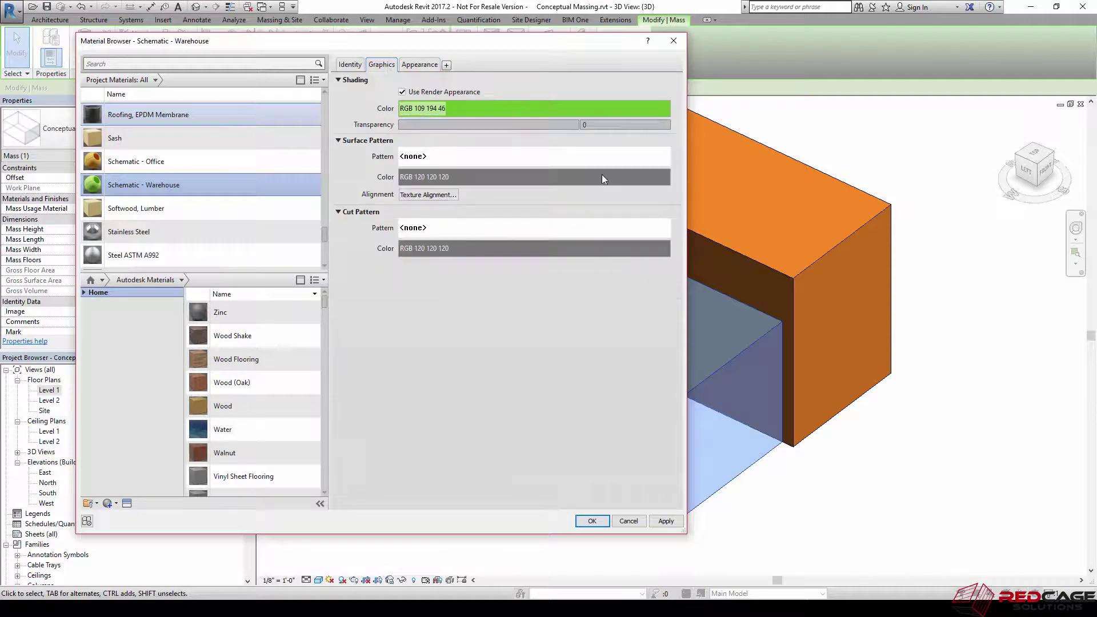
pyautogui.click(591, 521)
pyautogui.press('Escape')
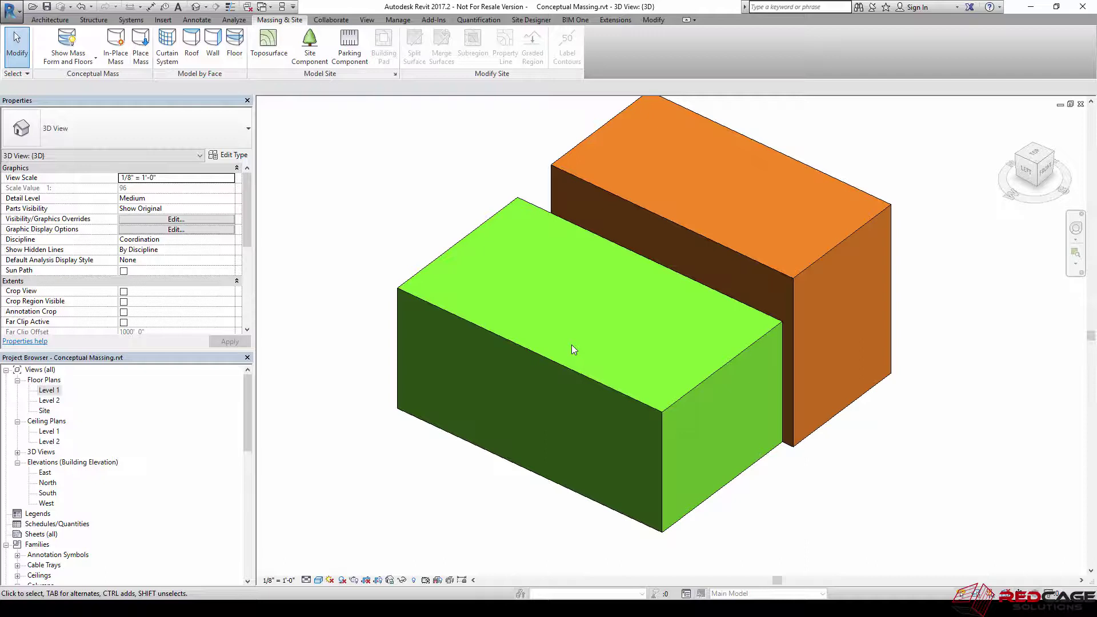
# - Orbit the 3D view to a new angle with the green mass in front
pyautogui.keyDown('shift'); pyautogui.moveTo(516, 365); pyautogui.dragTo(663, 389, button='middle'); pyautogui.keyUp('shift')
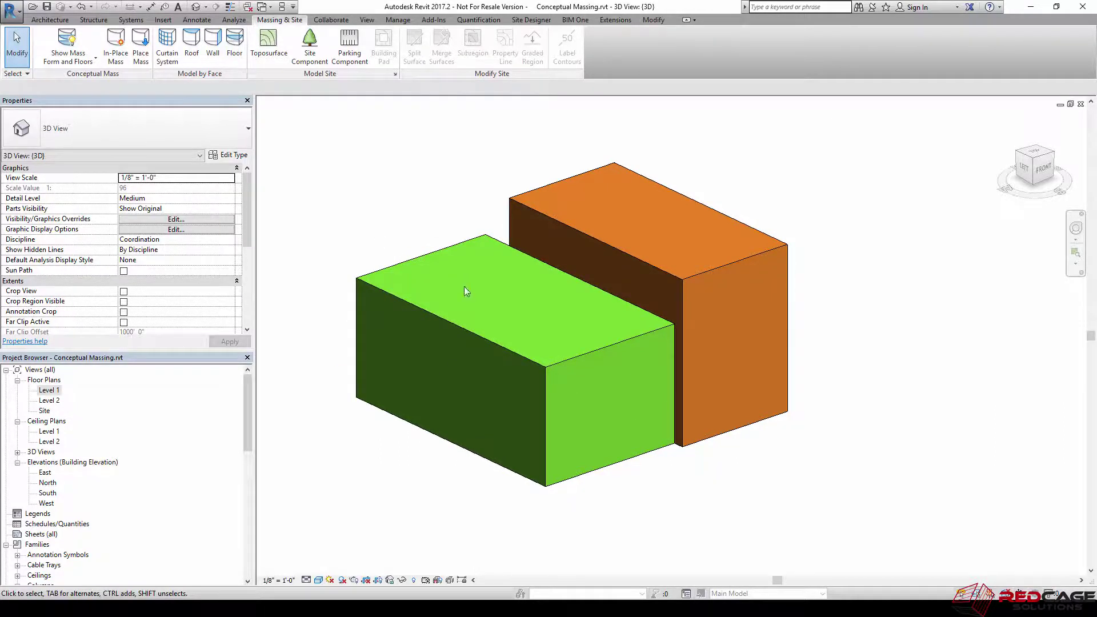
pyautogui.click(638, 337)
pyautogui.click(407, 216)
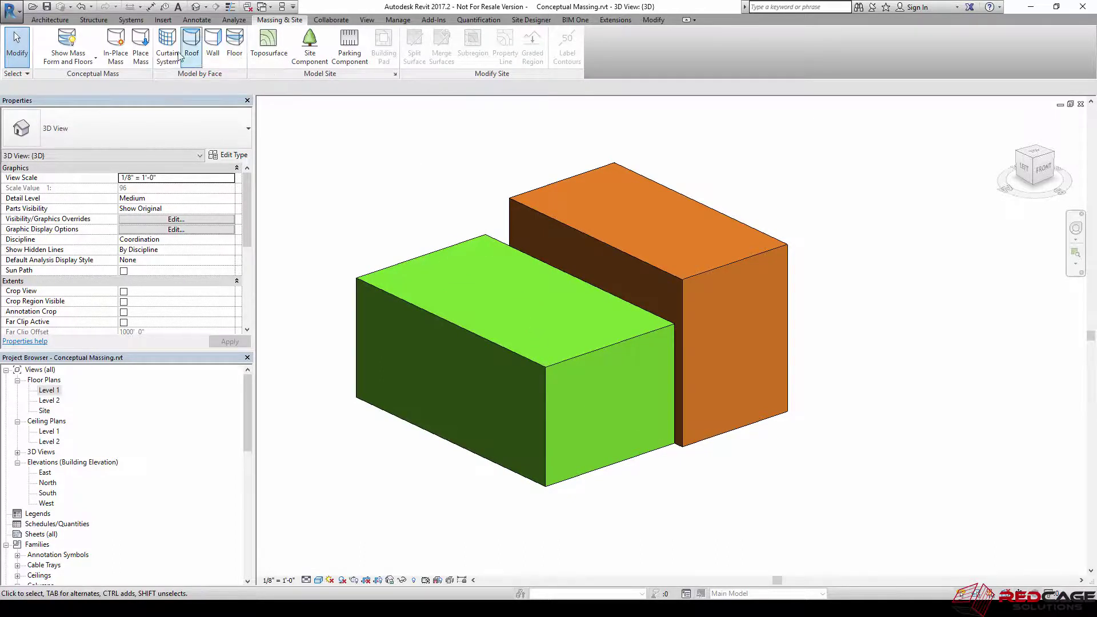
# - Place a third mass on Level 1 behind the orange mass and select it
pyautogui.click(141, 45)
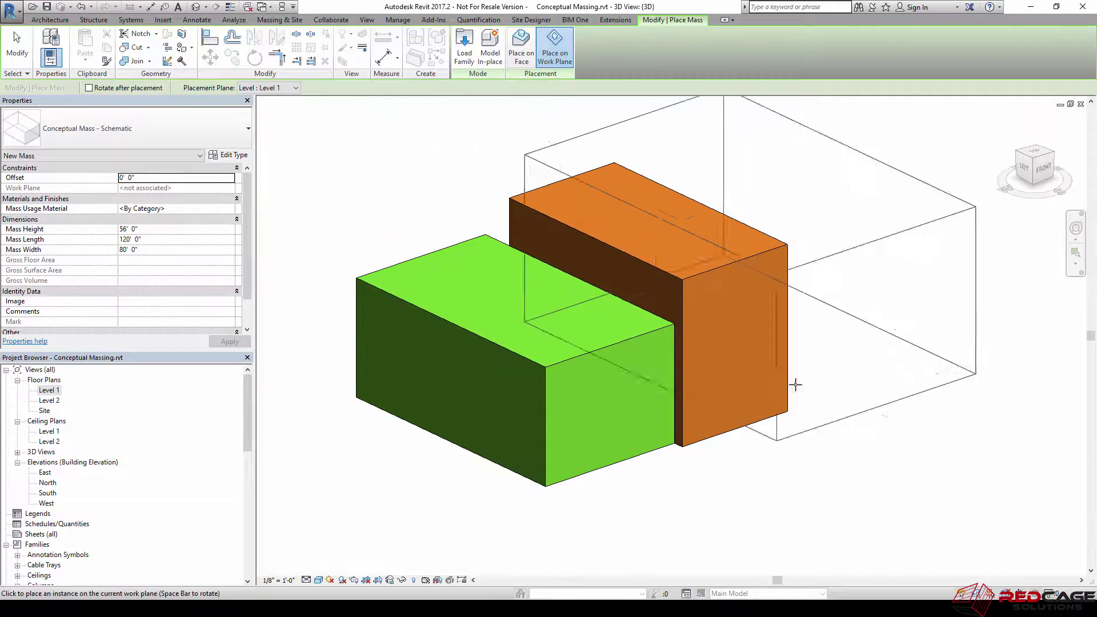
pyautogui.click(854, 377)
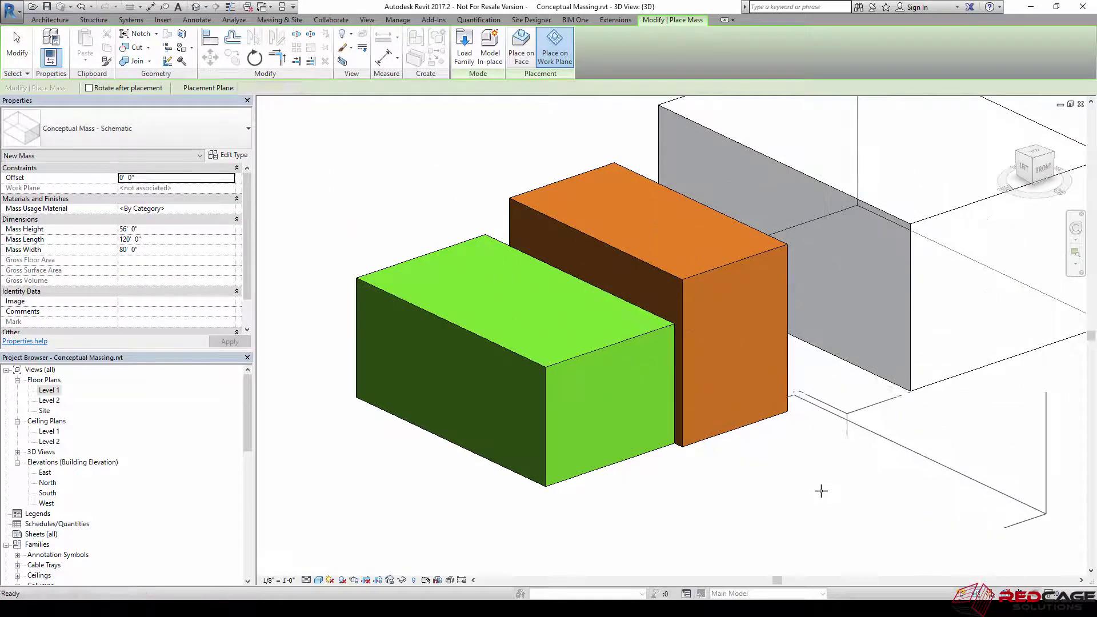
pyautogui.press('Escape')
pyautogui.press('Escape')
pyautogui.moveTo(897, 393); pyautogui.dragTo(787, 430, button='middle')
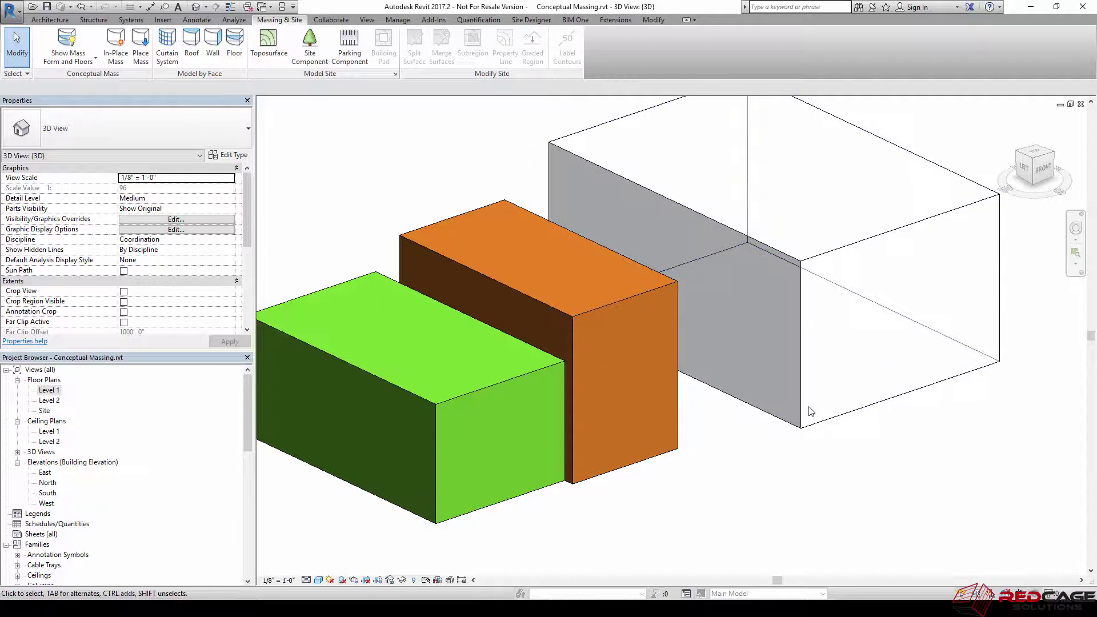
pyautogui.click(752, 404)
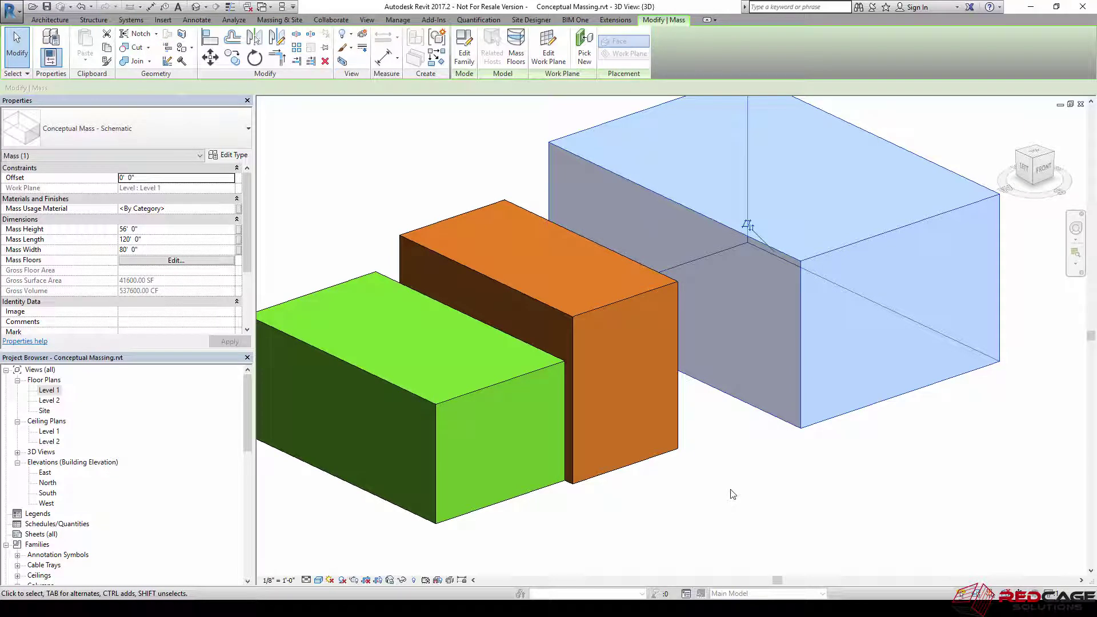
# - Assign Concrete, Cast-in-Place gray as the third mass's usage material, found by searching 'conc'
pyautogui.click(231, 209)
pyautogui.click(230, 209)
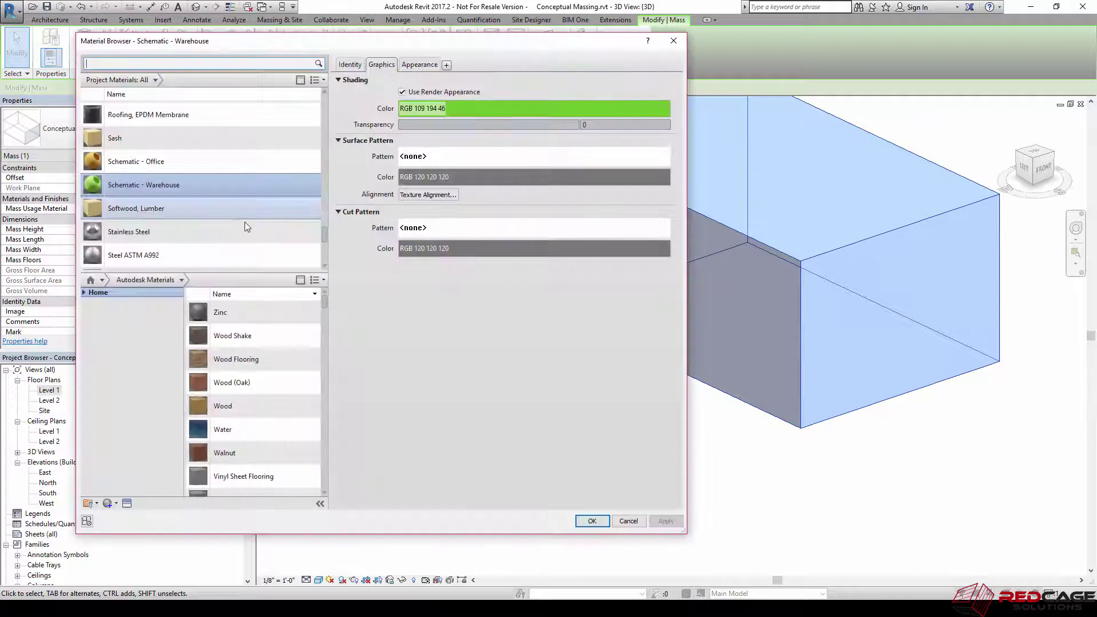
pyautogui.click(148, 64)
pyautogui.write('co')
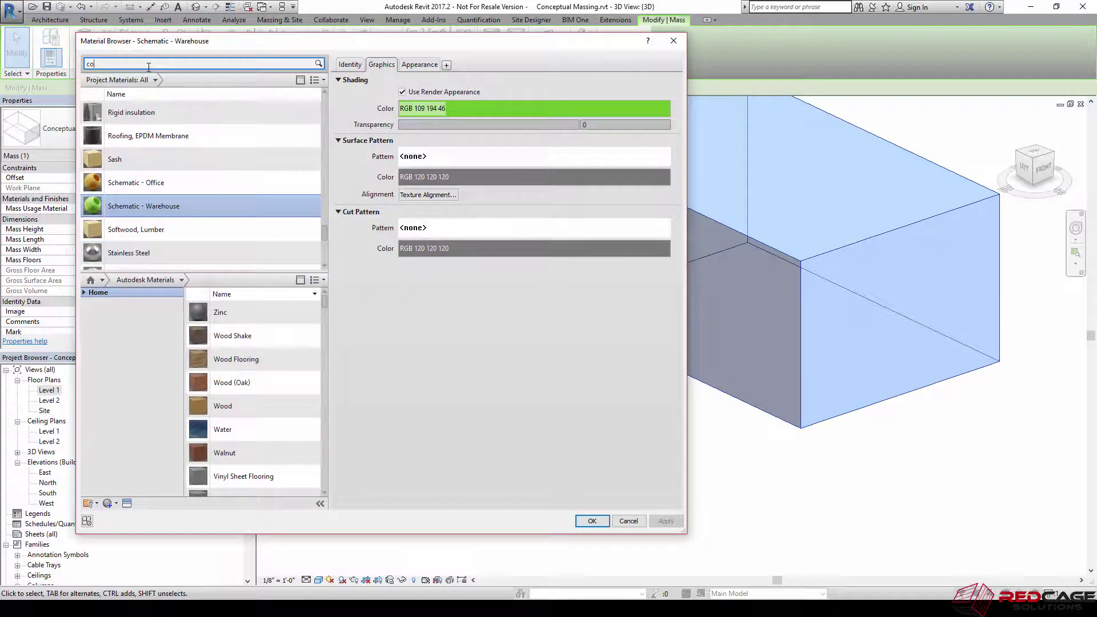
pyautogui.write('nc')
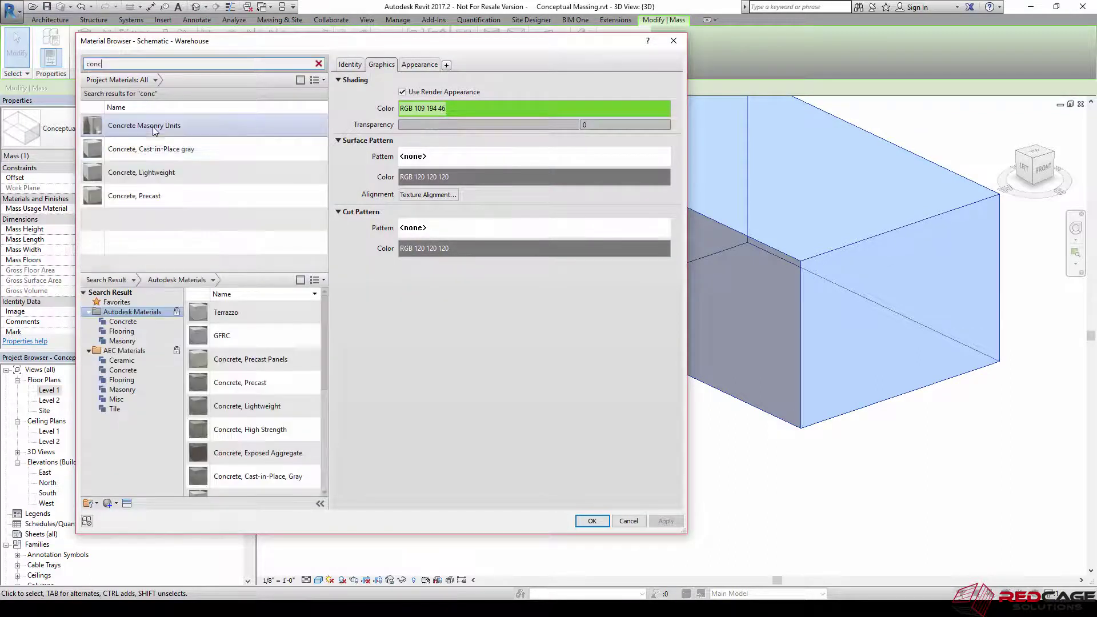
pyautogui.click(147, 150)
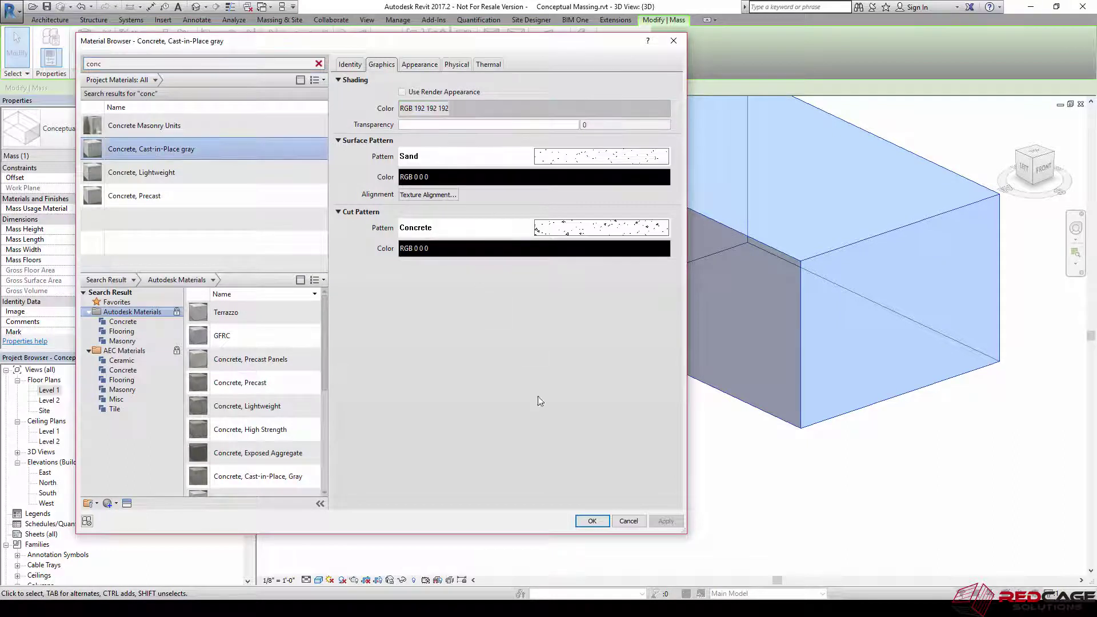
pyautogui.click(592, 521)
pyautogui.click(779, 503)
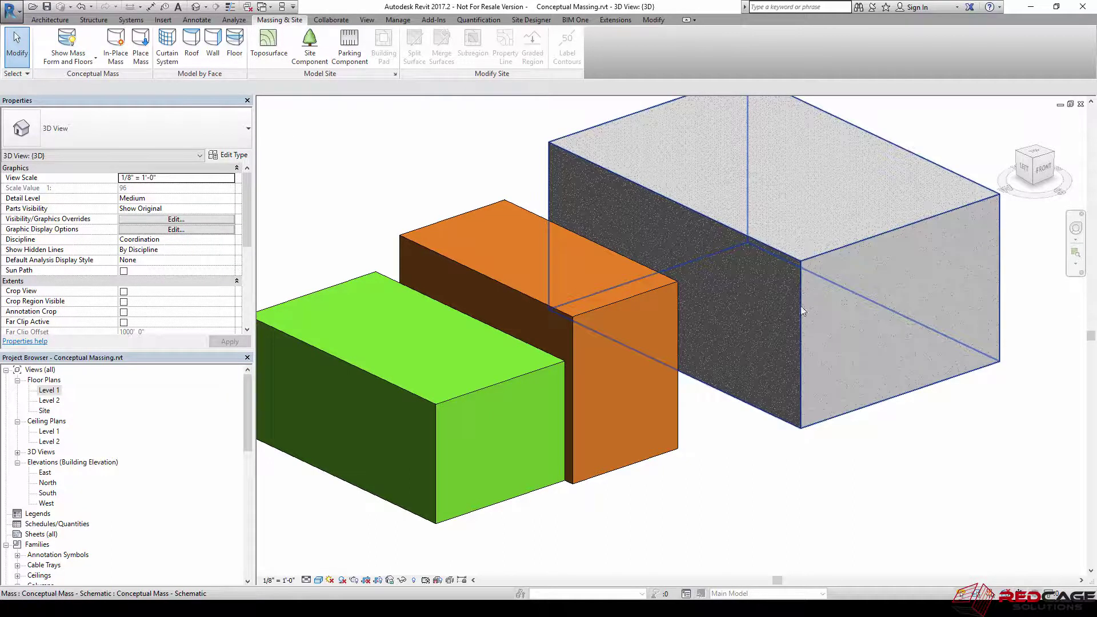
# - Delete the concrete mass and re-centre the green and orange masses
pyautogui.click(824, 382)
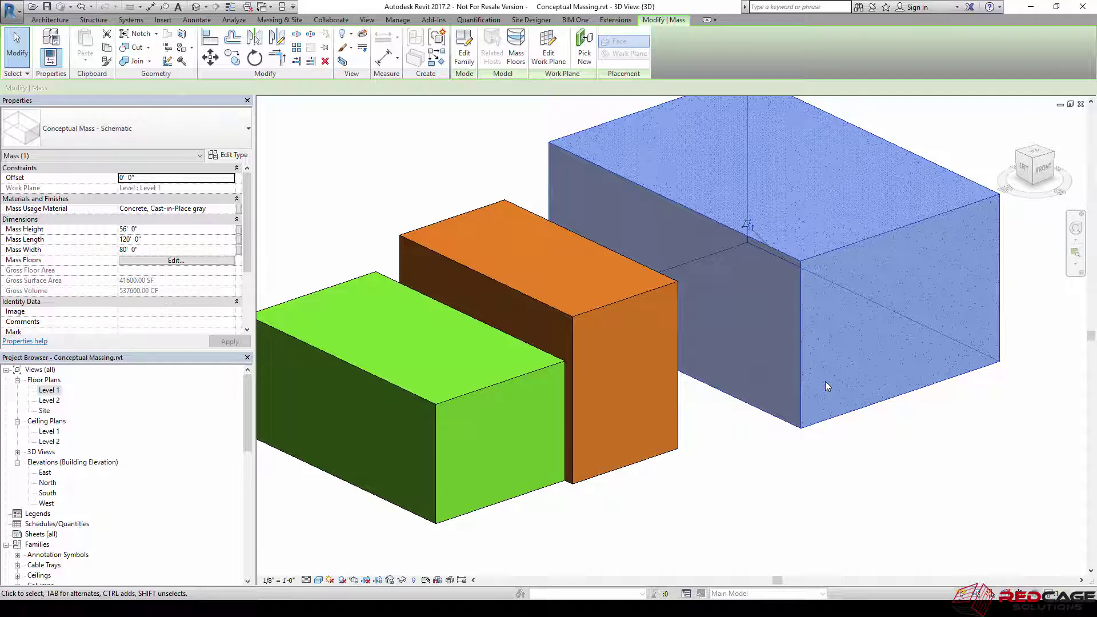
pyautogui.press('Delete')
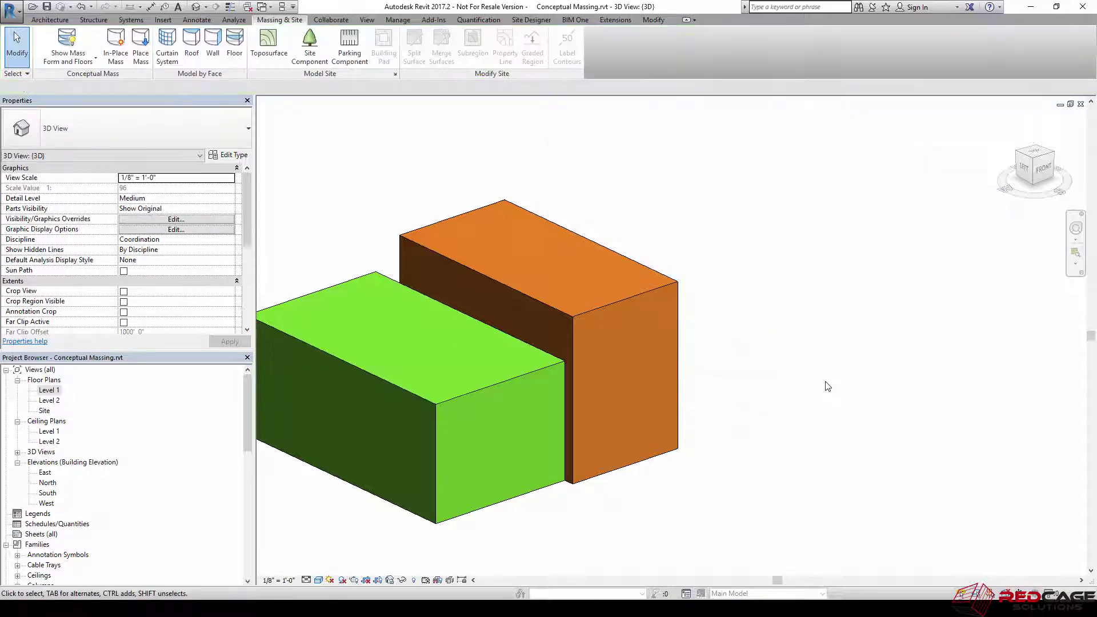
pyautogui.moveTo(274, 275); pyautogui.dragTo(403, 260, button='middle')
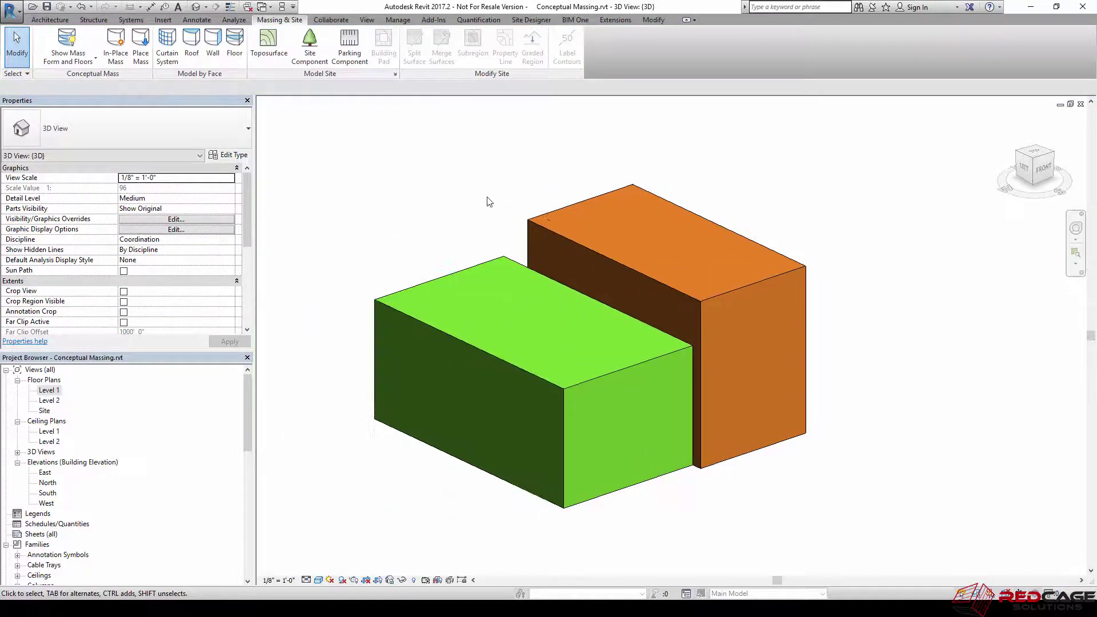